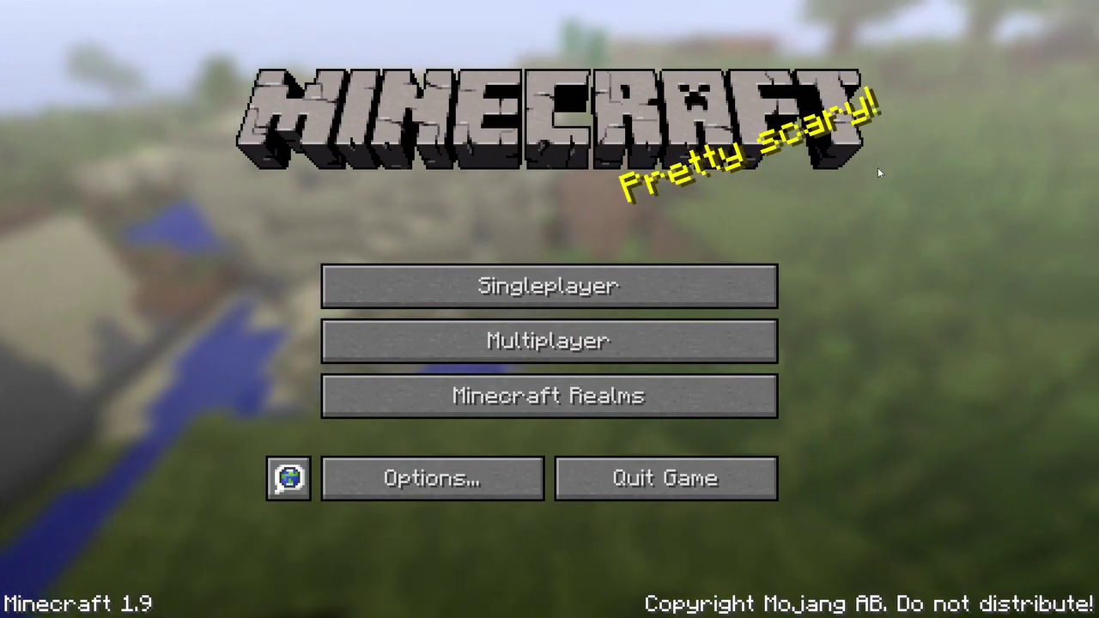
Step: Load No Cheats World and try /time set night, which fails for lacking permission
{"action": "left_click", "coordinate": [603, 289]}
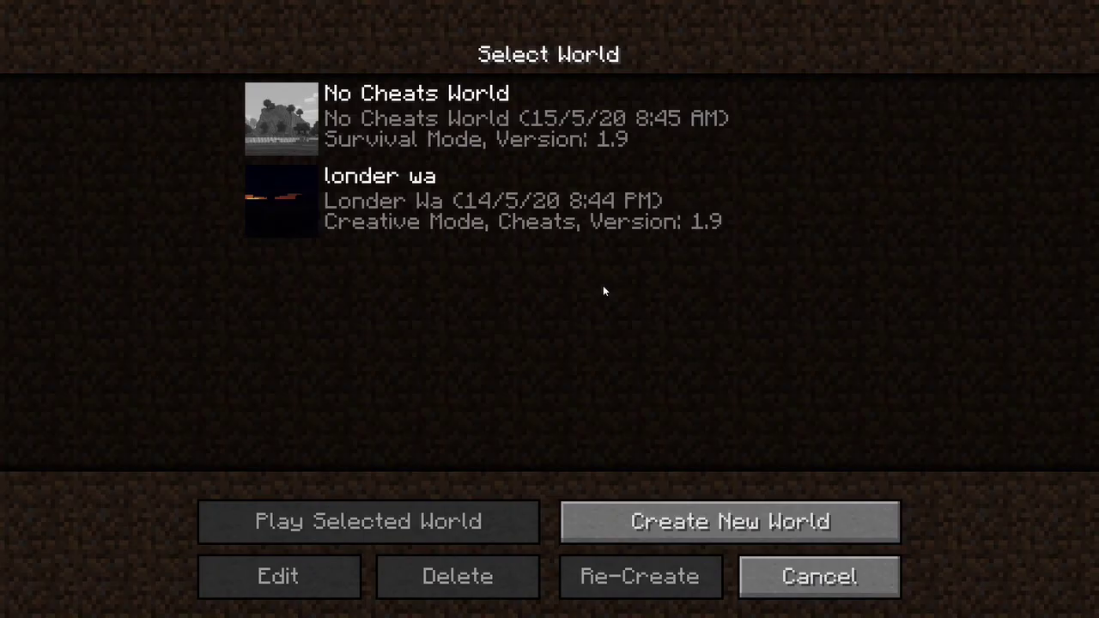
{"action": "left_click", "coordinate": [383, 115]}
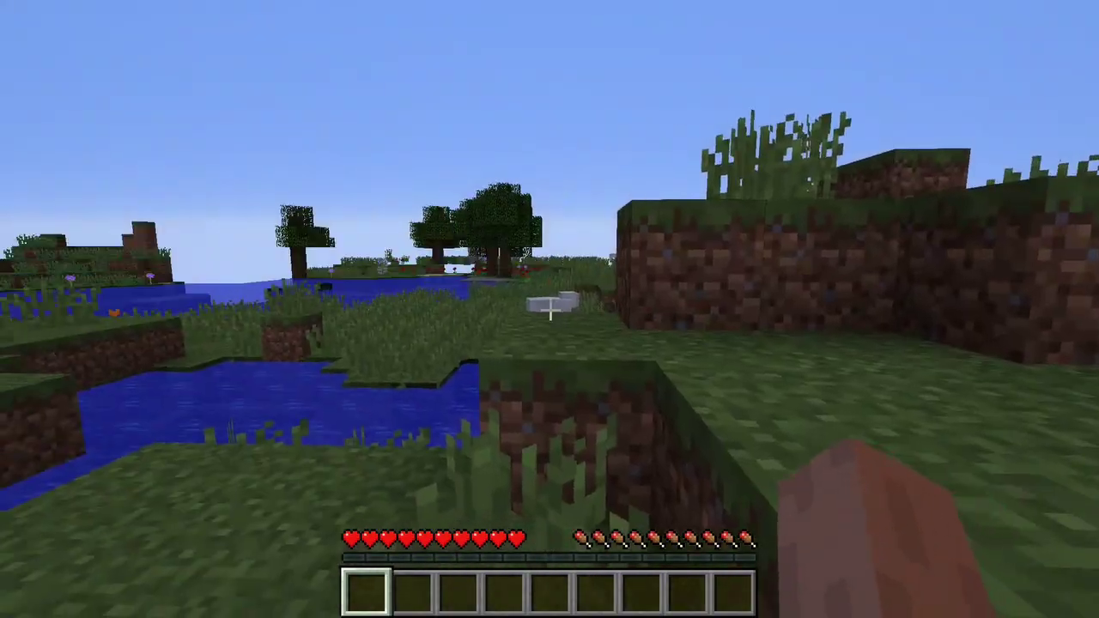
{"action": "key", "text": "slash"}
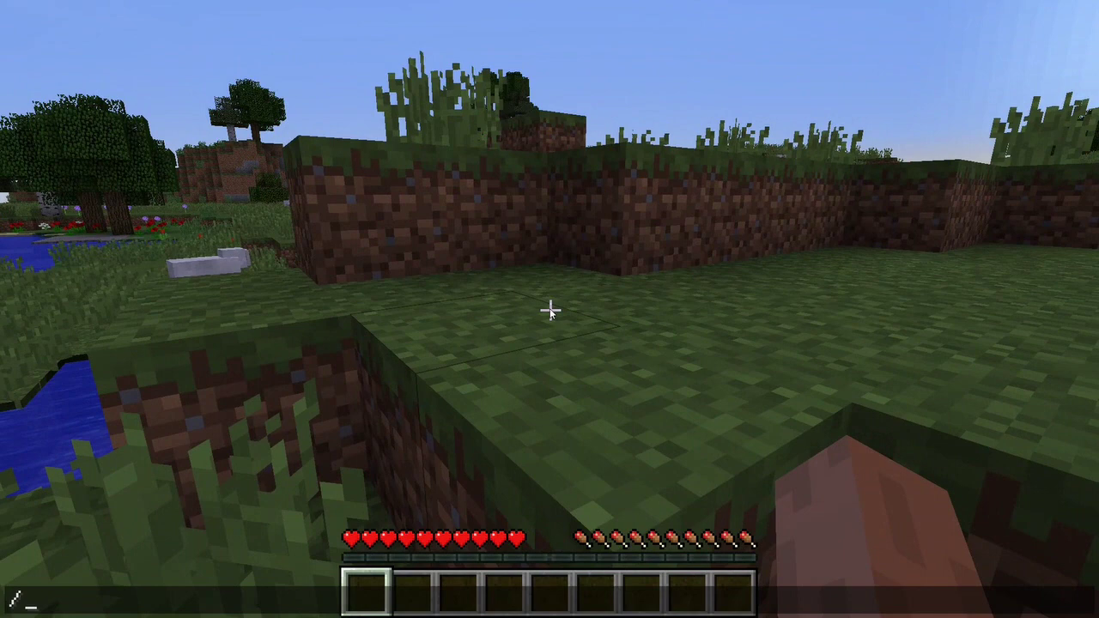
{"action": "type", "text": "time set"}
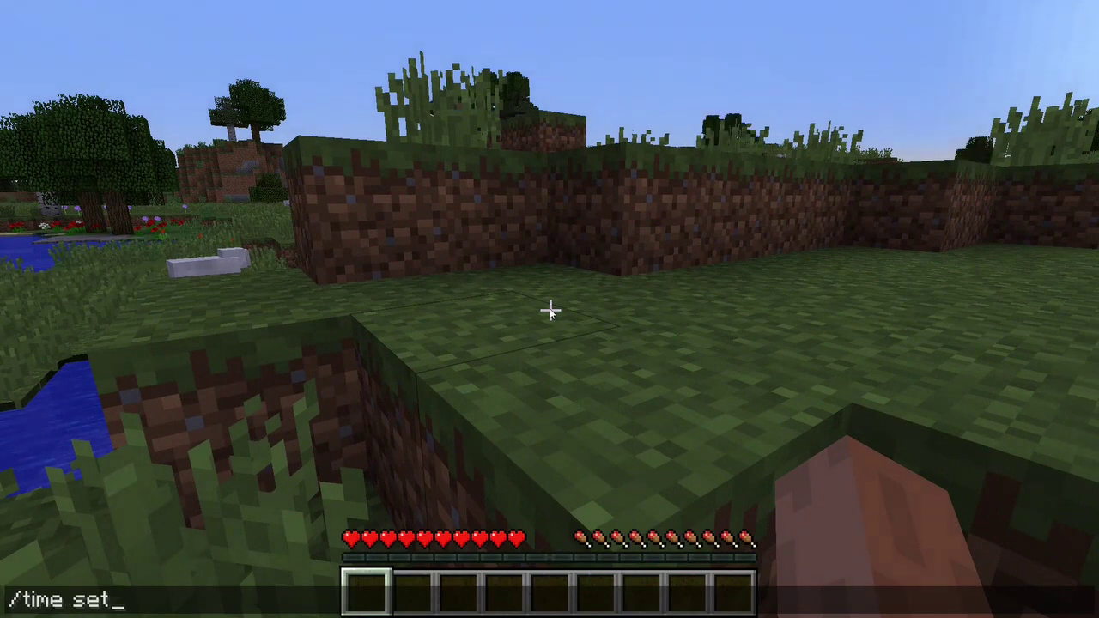
{"action": "type", "text": " ght"}
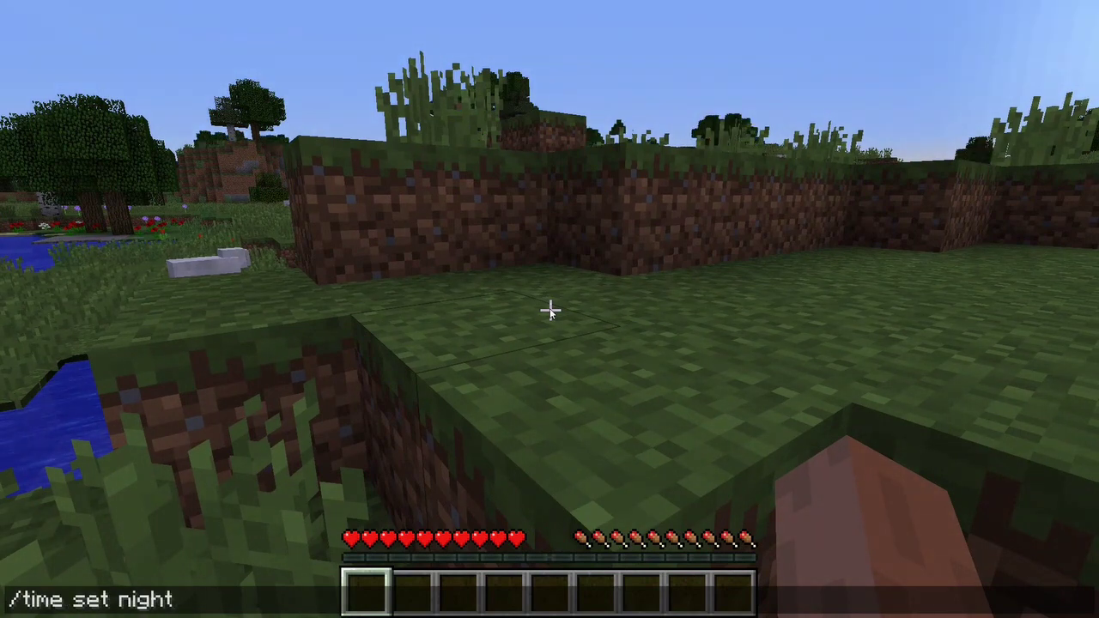
{"action": "key", "text": "Return"}
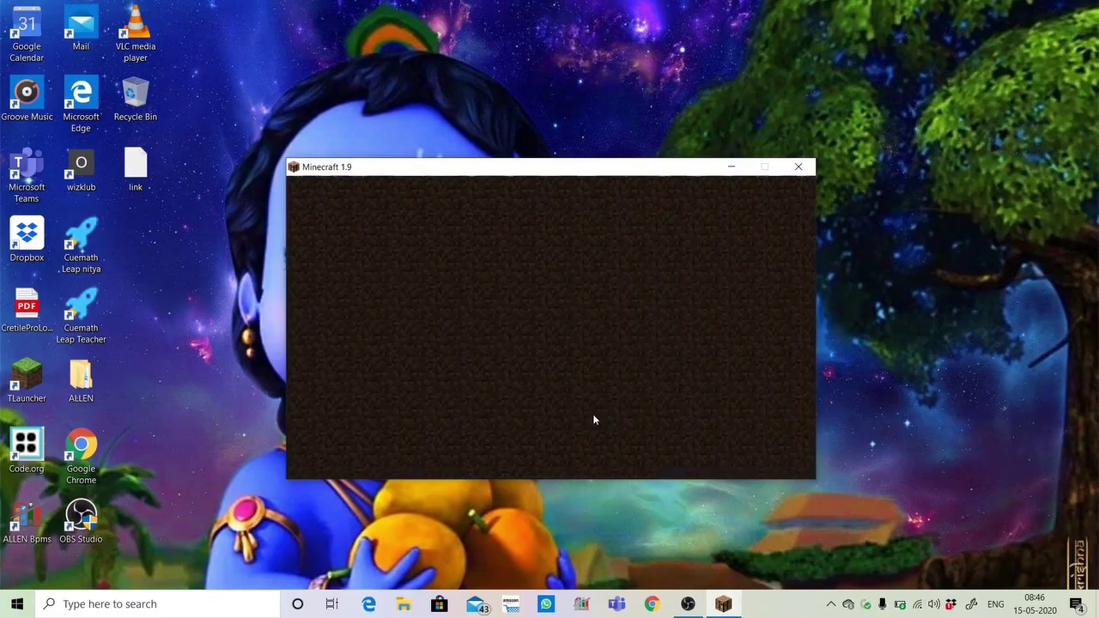
Step: Reload No Cheats World and open it to LAN with Allow Cheats on
{"action": "left_click", "coordinate": [549, 360]}
{"action": "left_click", "coordinate": [530, 243]}
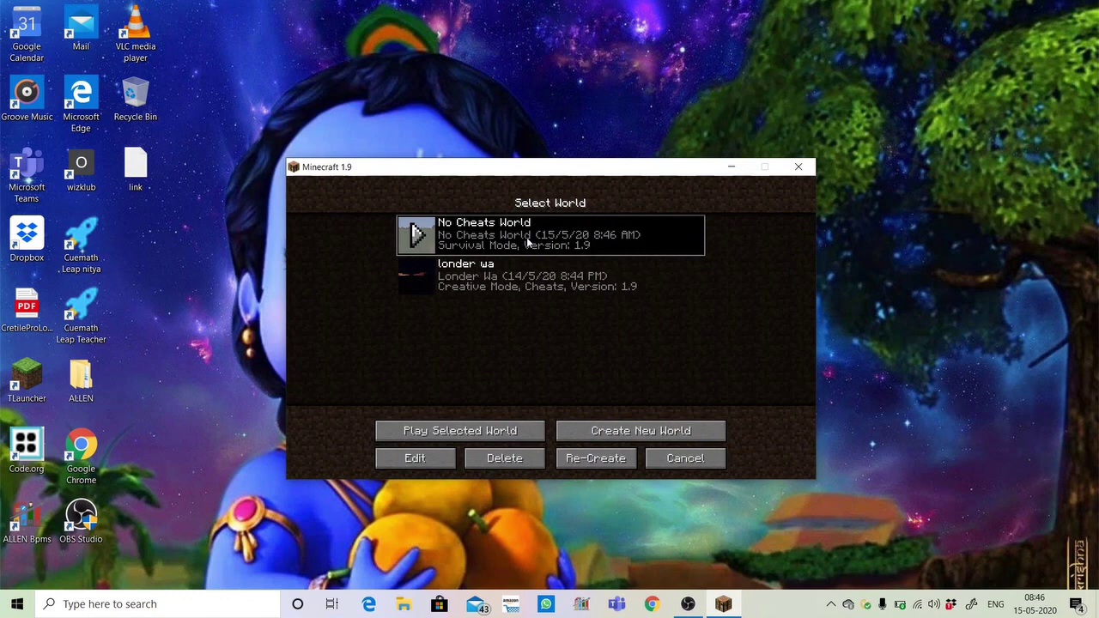
{"action": "left_click", "coordinate": [509, 430]}
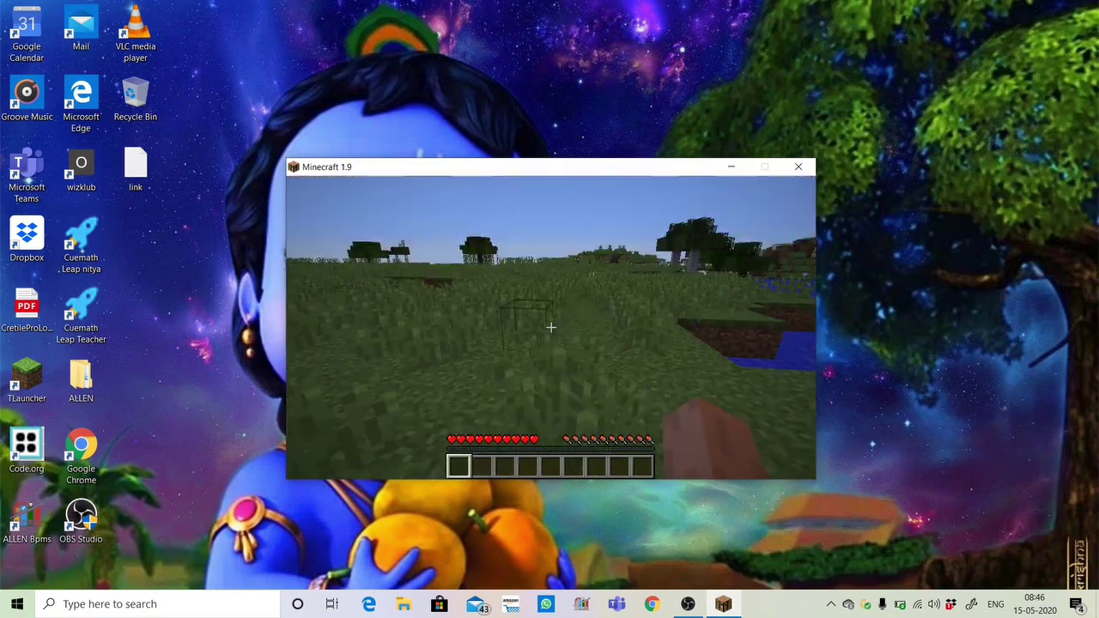
{"action": "mouse_move", "coordinate": [550, 327]}
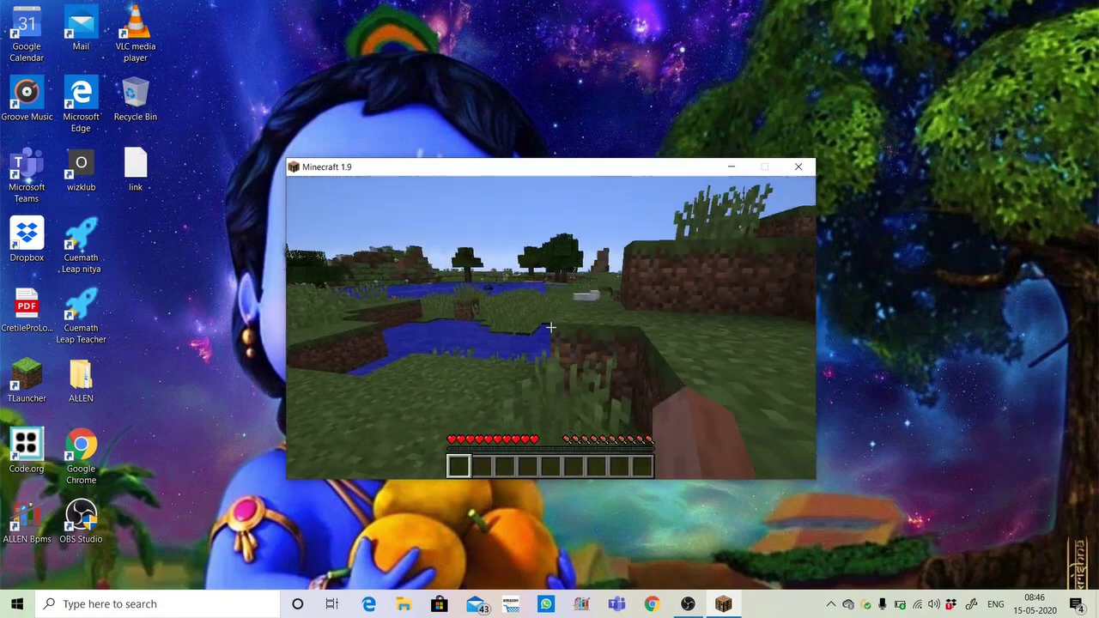
{"action": "key", "text": "Escape"}
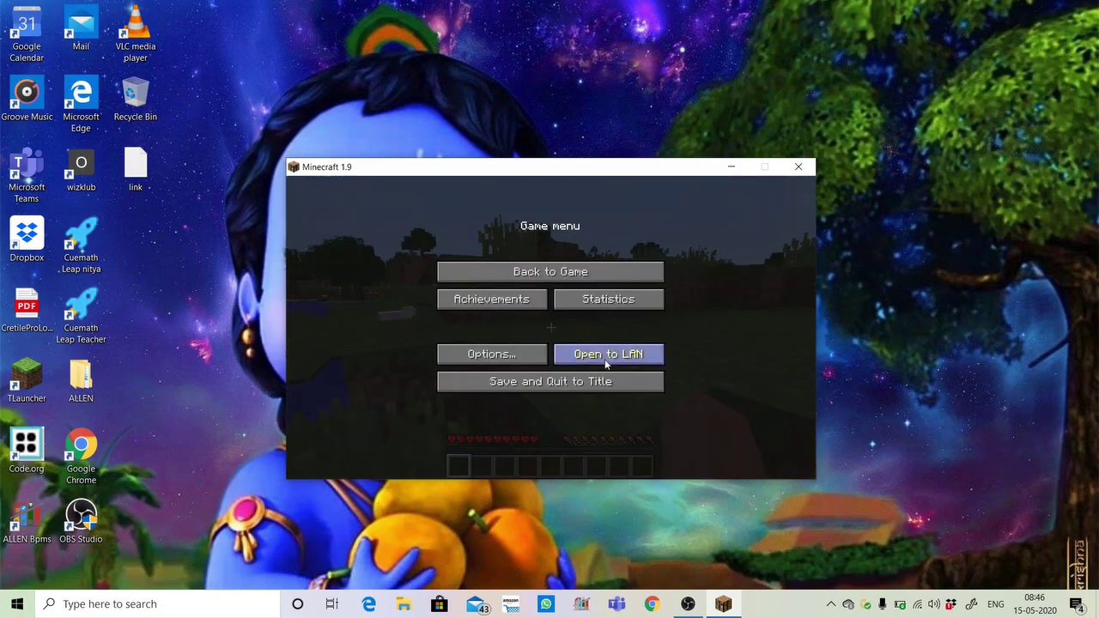
{"action": "left_click", "coordinate": [578, 345]}
{"action": "left_click", "coordinate": [641, 301]}
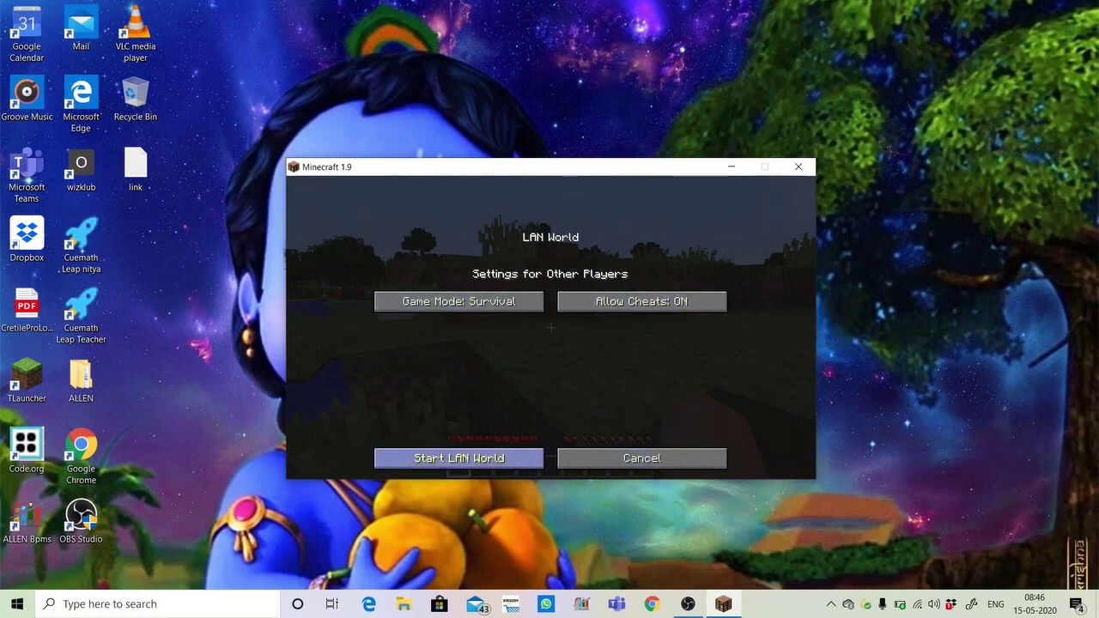
{"action": "left_click", "coordinate": [459, 457]}
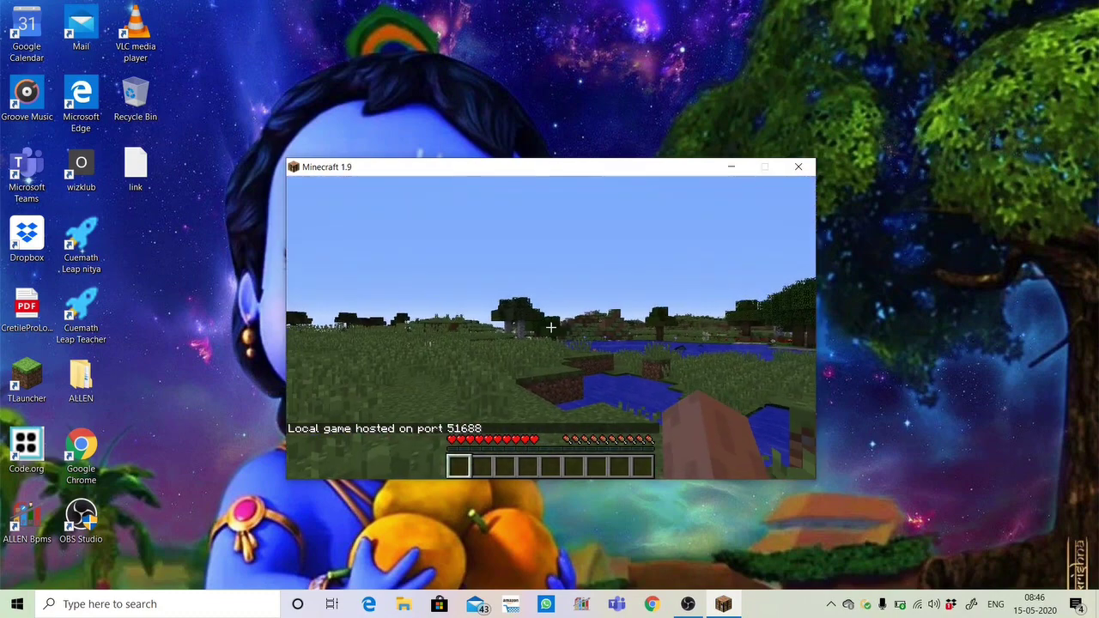
Step: Run /time set night, setting the time to 13000
{"action": "key", "text": "slash"}
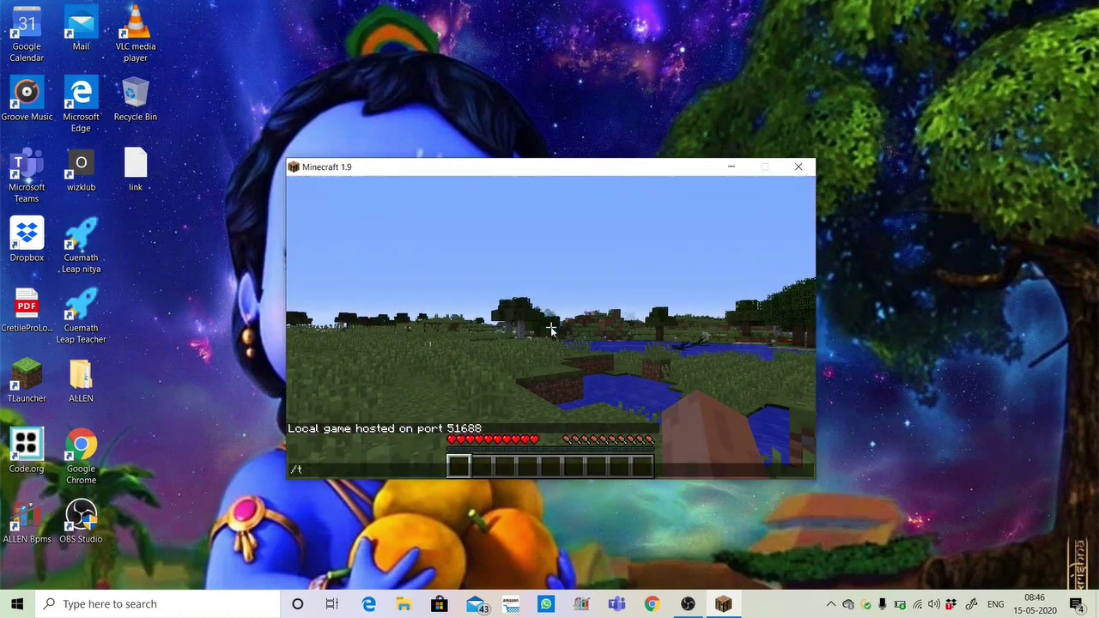
{"action": "type", "text": "ime set ni"}
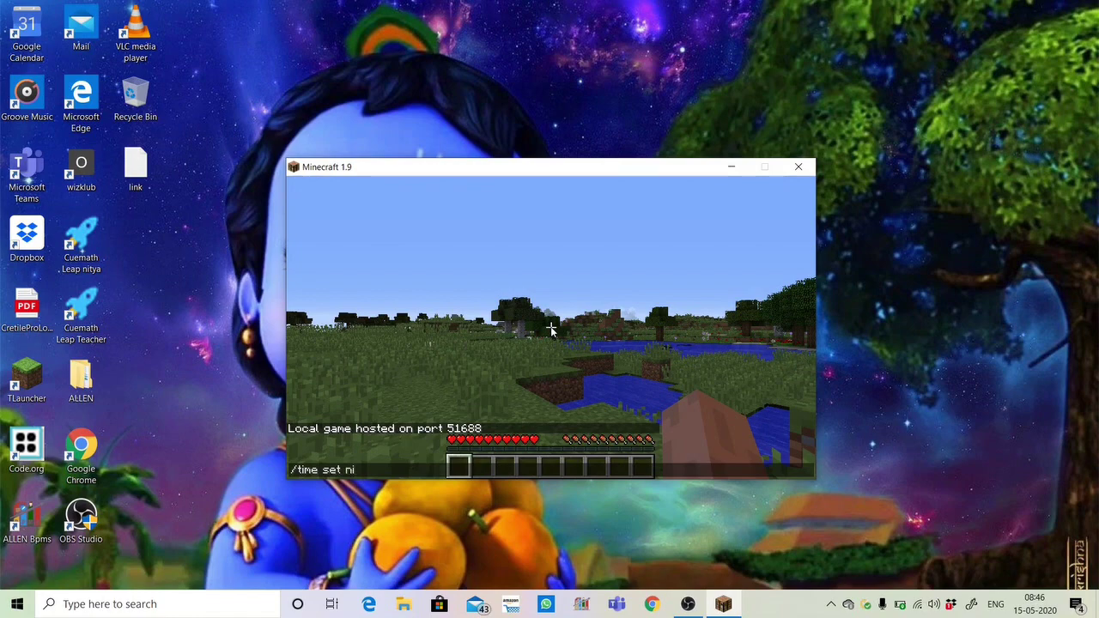
{"action": "type", "text": "t"}
{"action": "key", "text": "Return"}
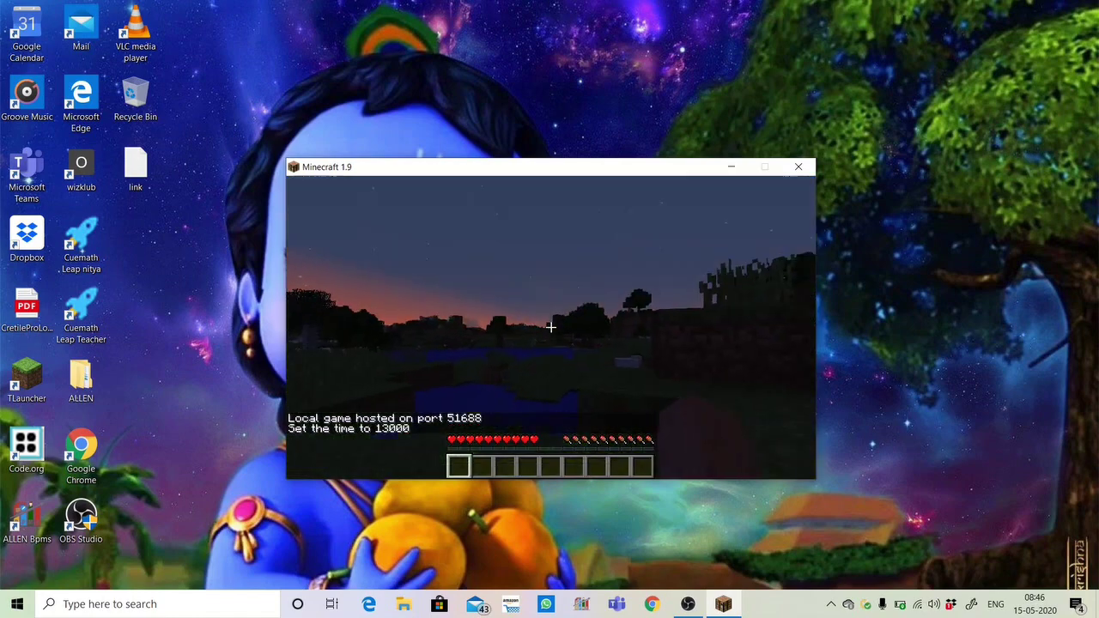
Step: Save and quit, reload No Cheats World, and try /time set day, which is refused
{"action": "key", "text": "Escape"}
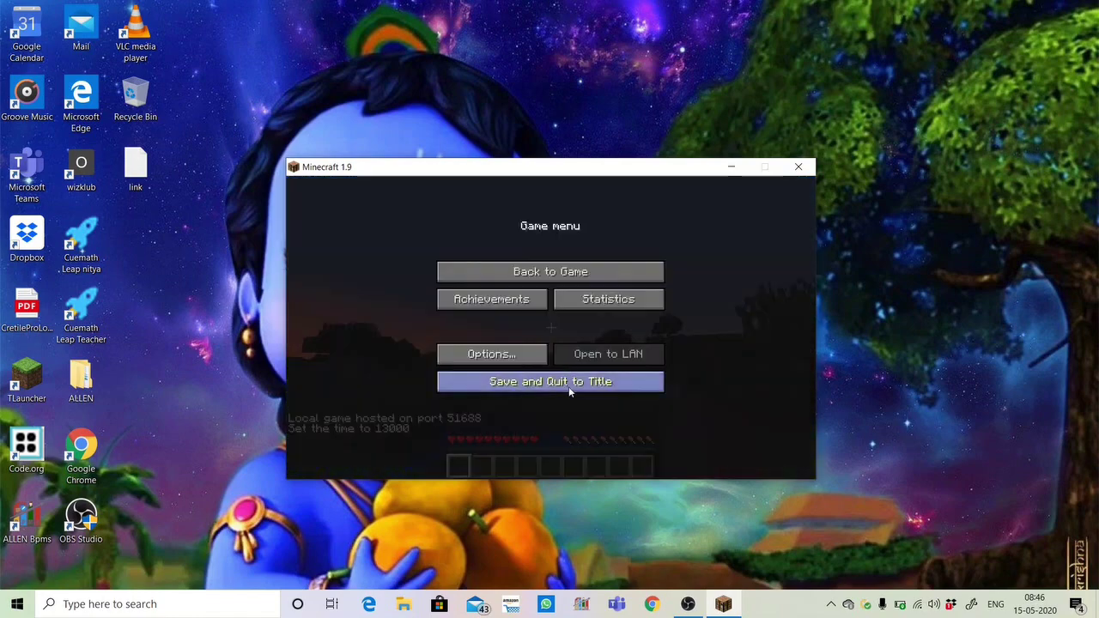
{"action": "left_click", "coordinate": [568, 386]}
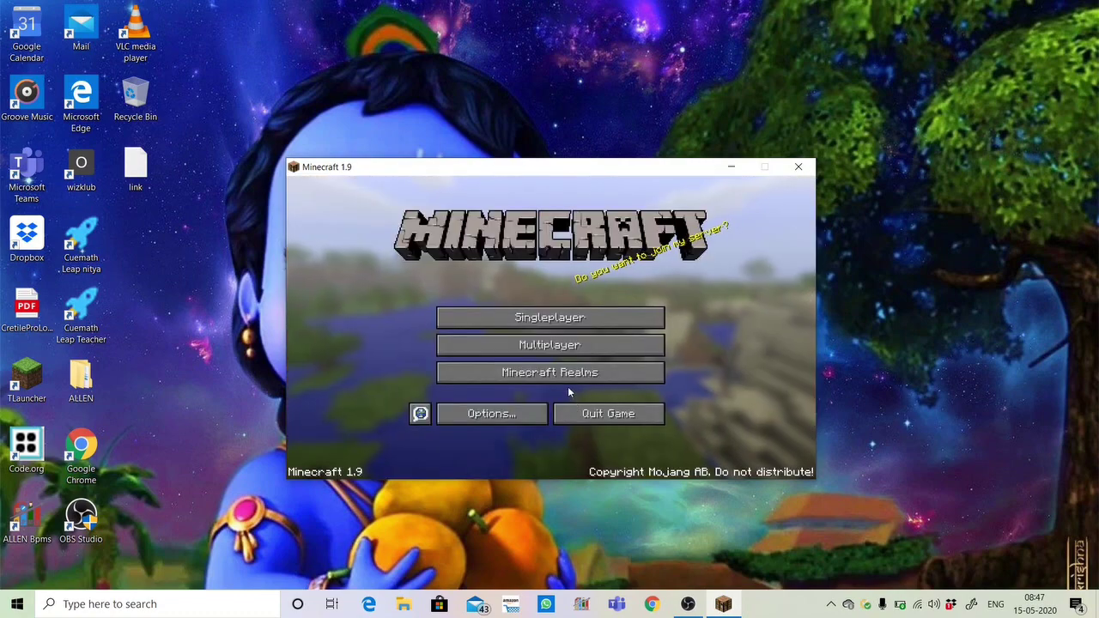
{"action": "left_click", "coordinate": [556, 319]}
{"action": "left_click", "coordinate": [537, 246]}
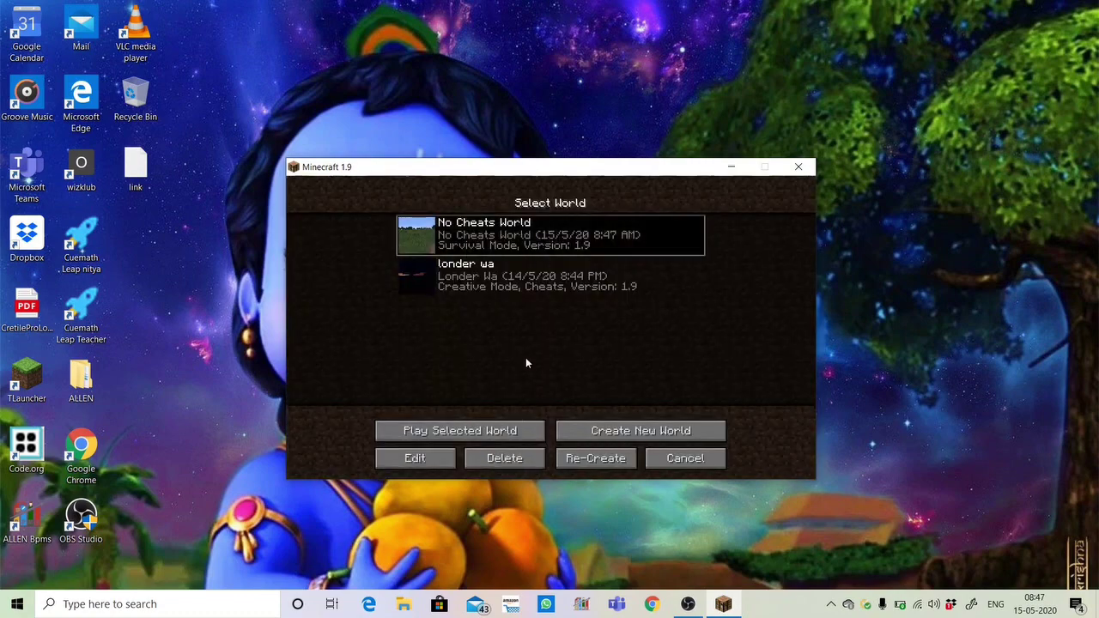
{"action": "left_click", "coordinate": [515, 426]}
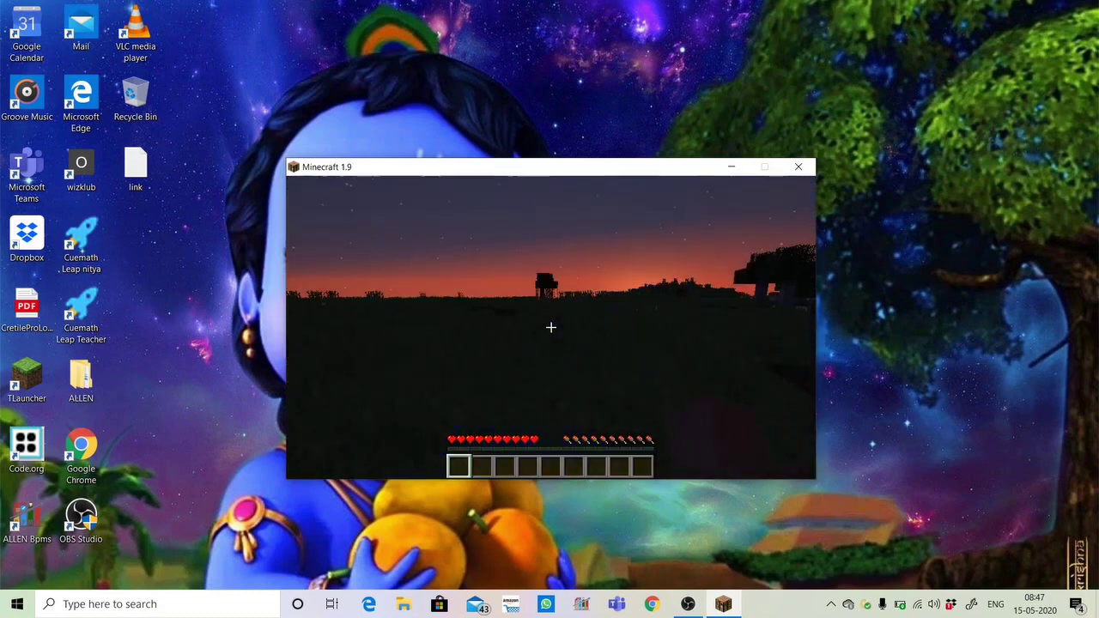
{"action": "type", "text": "/time set day"}
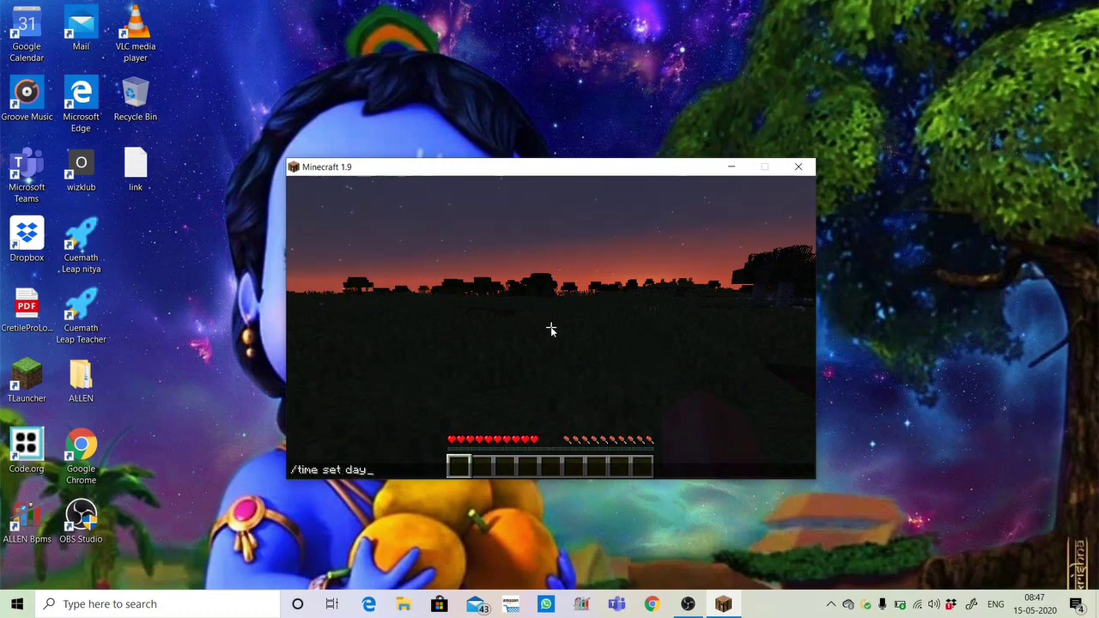
{"action": "key", "text": "Return"}
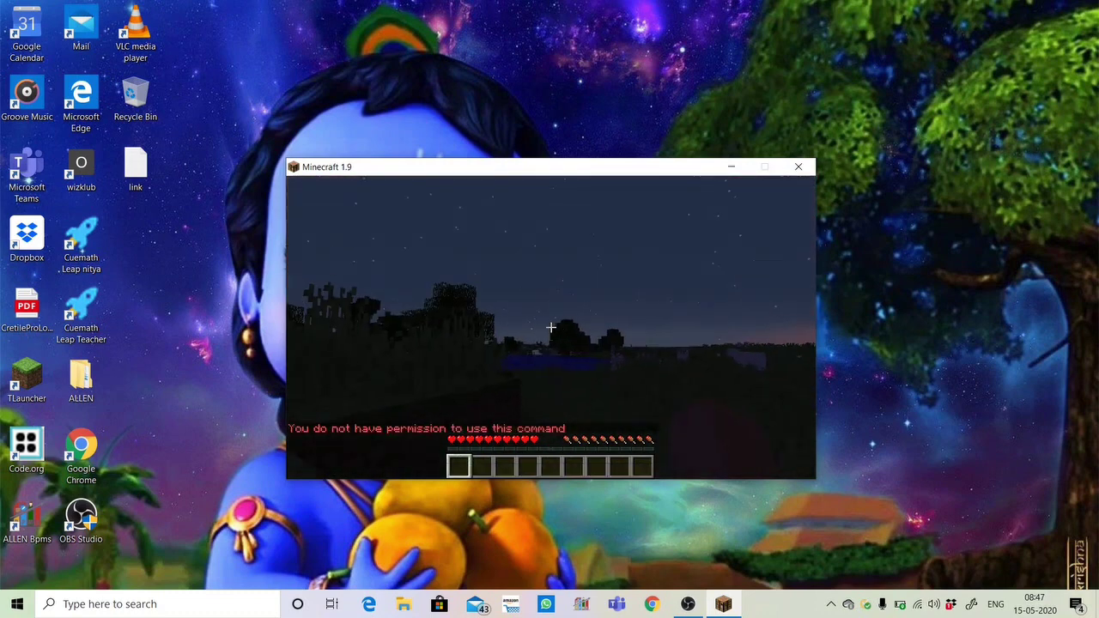
Step: Save and quit to title, then quit Minecraft entirely
{"action": "key", "text": "Escape"}
{"action": "left_click", "coordinate": [566, 392]}
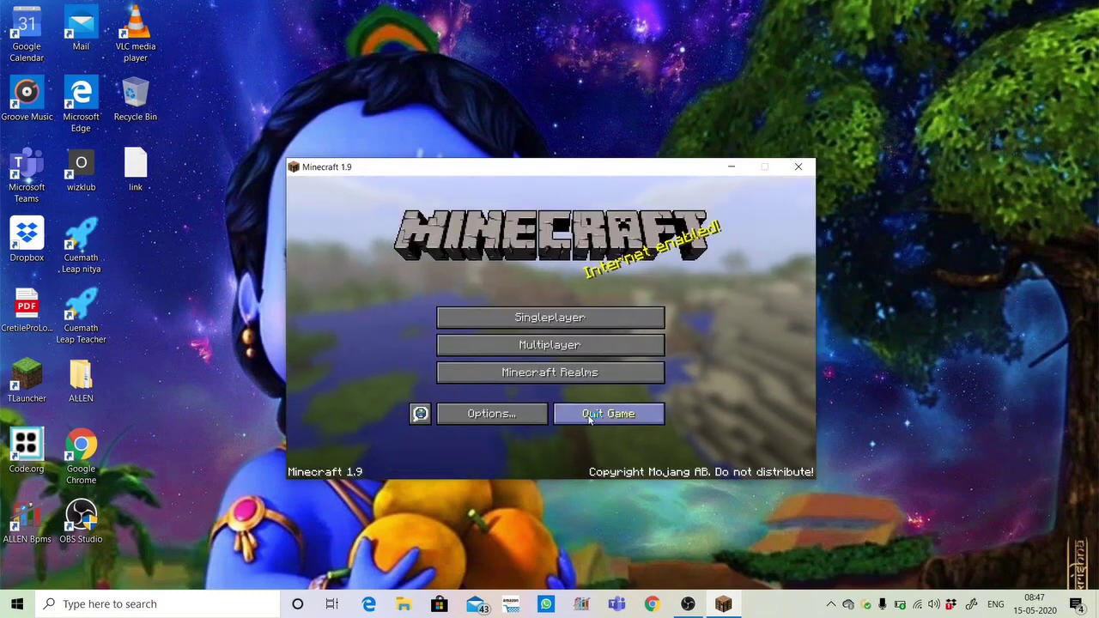
{"action": "left_click", "coordinate": [590, 419]}
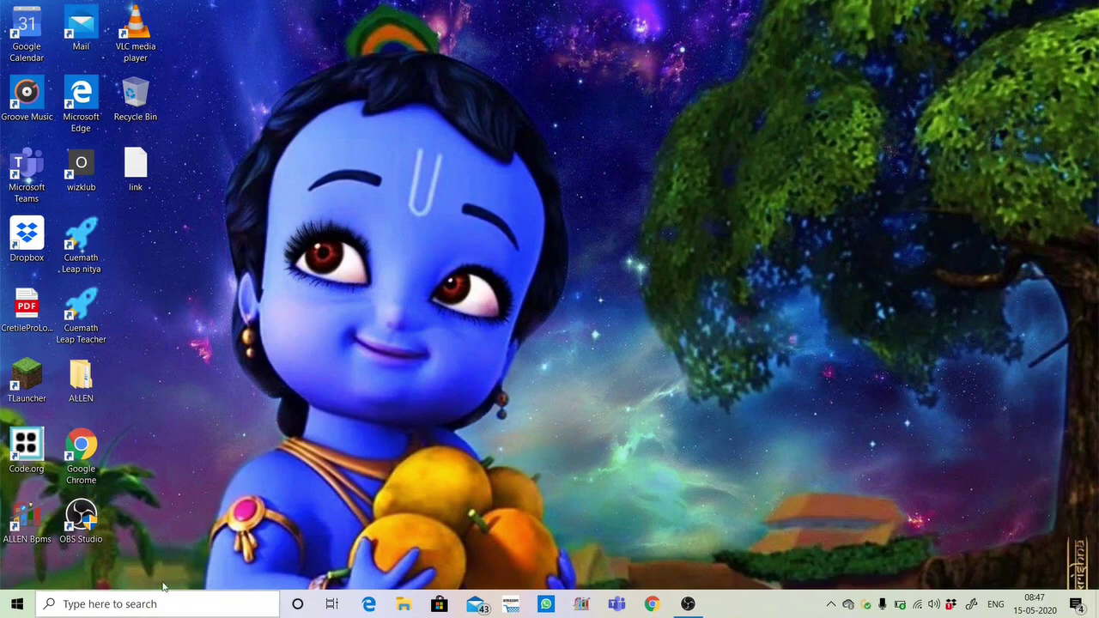
Step: Search Windows for %appdata% to open the AppData Roaming folder
{"action": "left_click", "coordinate": [152, 589]}
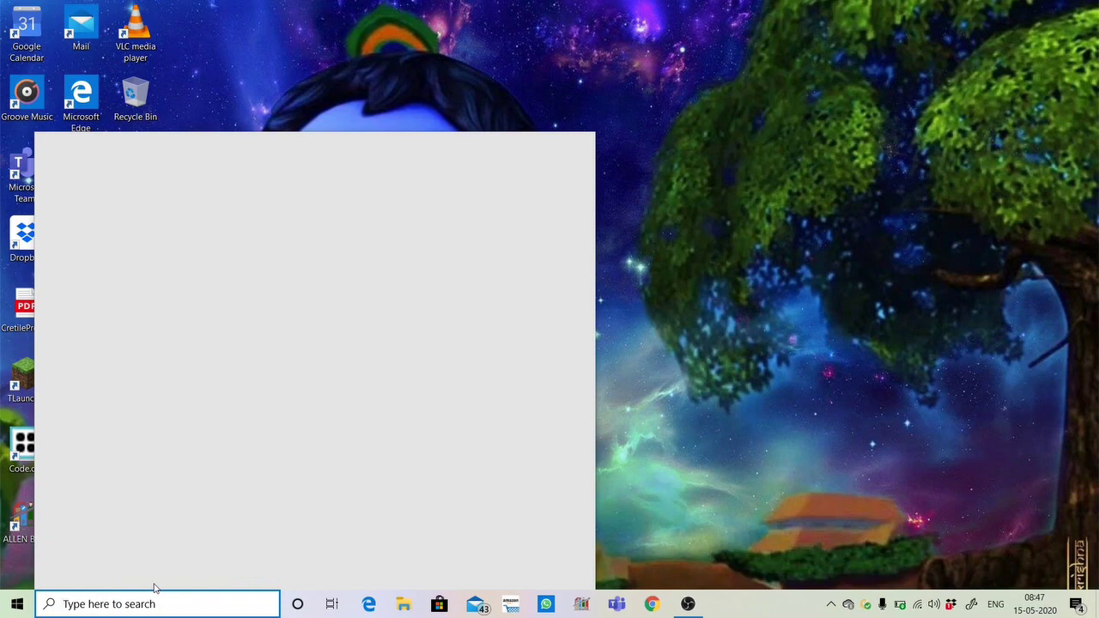
{"action": "type", "text": "%appdata"}
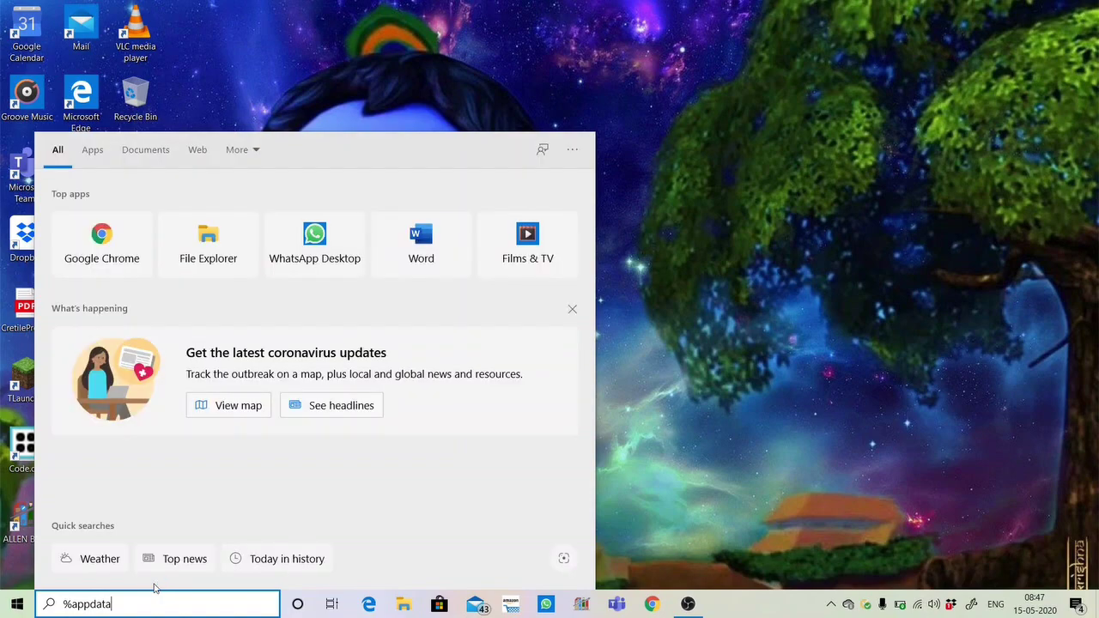
{"action": "type", "text": "%"}
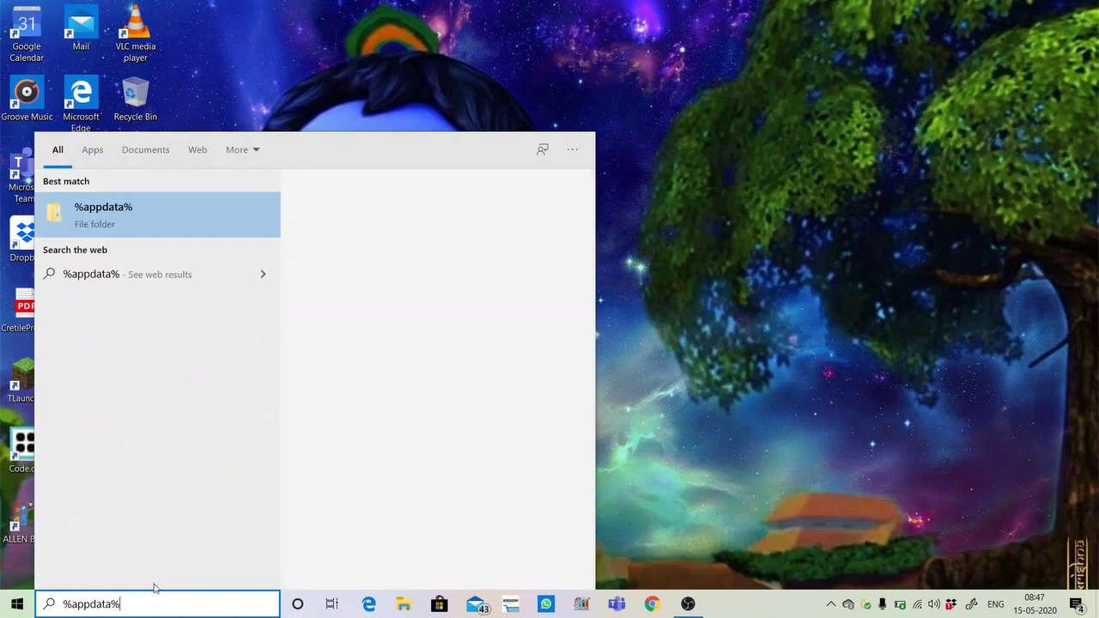
{"action": "key", "text": "Return"}
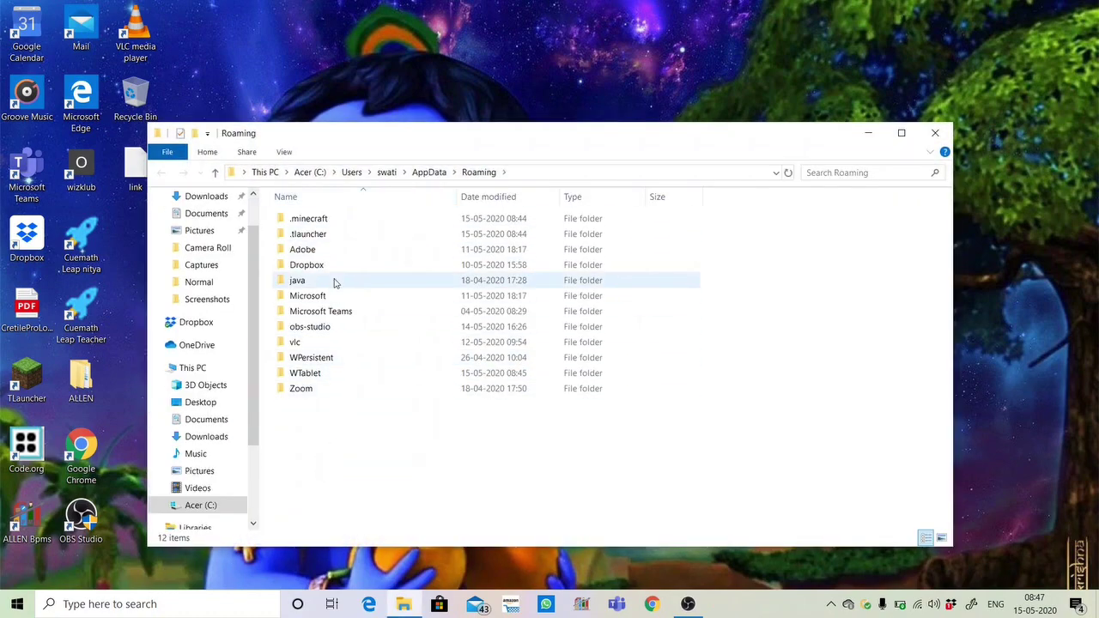
Step: Move level.dat from .minecraft > saves > No Cheats World onto the desktop
{"action": "left_click", "coordinate": [347, 222]}
{"action": "double_click", "coordinate": [348, 222]}
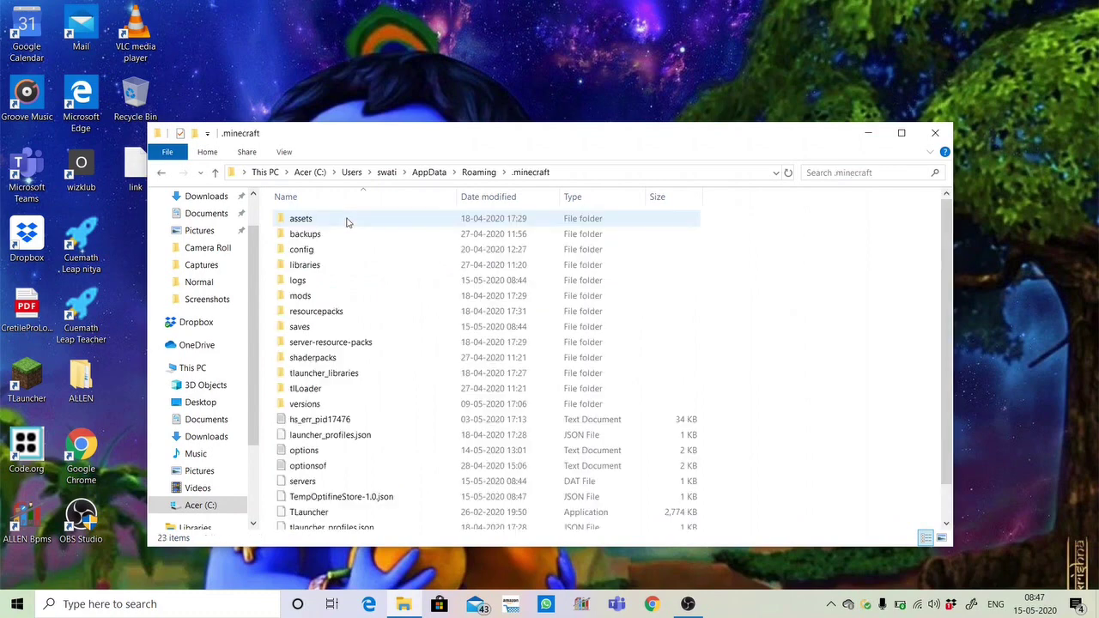
{"action": "double_click", "coordinate": [300, 326]}
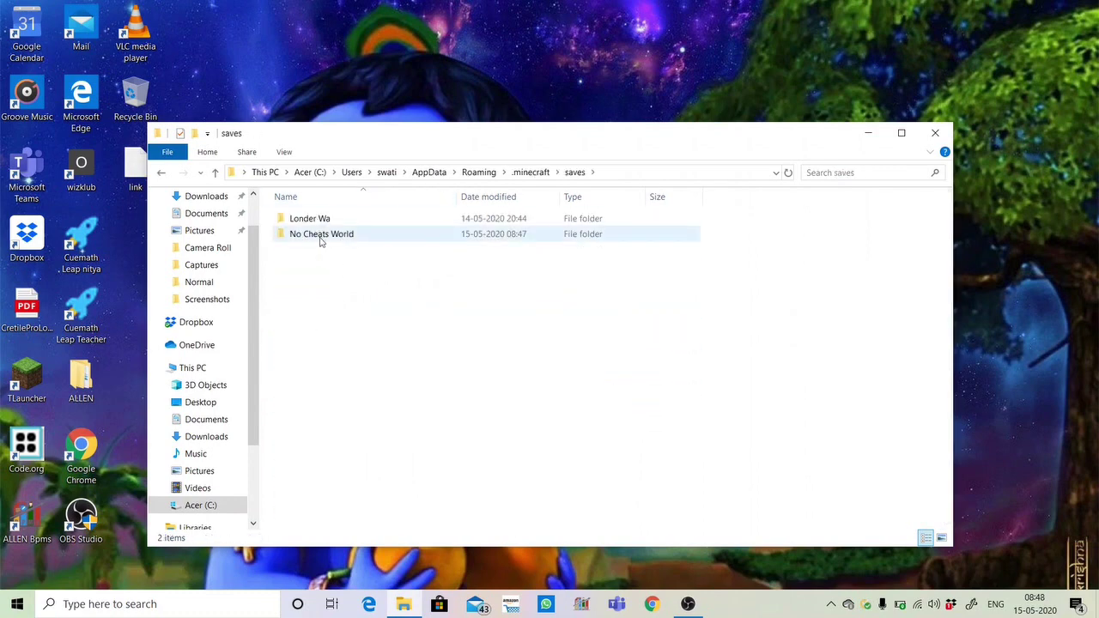
{"action": "double_click", "coordinate": [321, 241]}
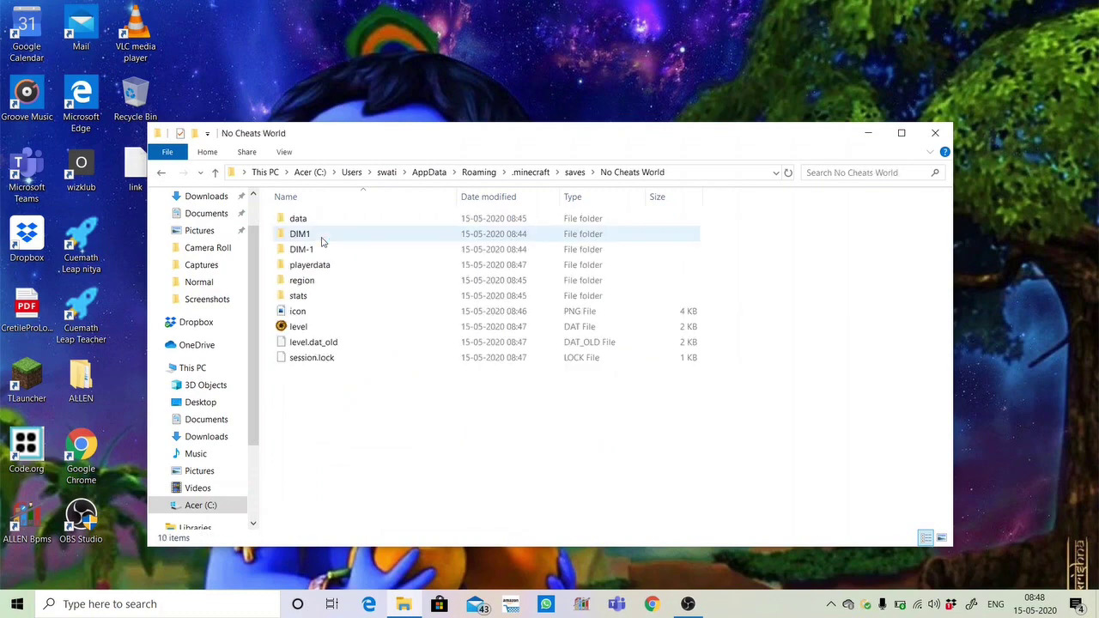
{"action": "left_click", "coordinate": [316, 331]}
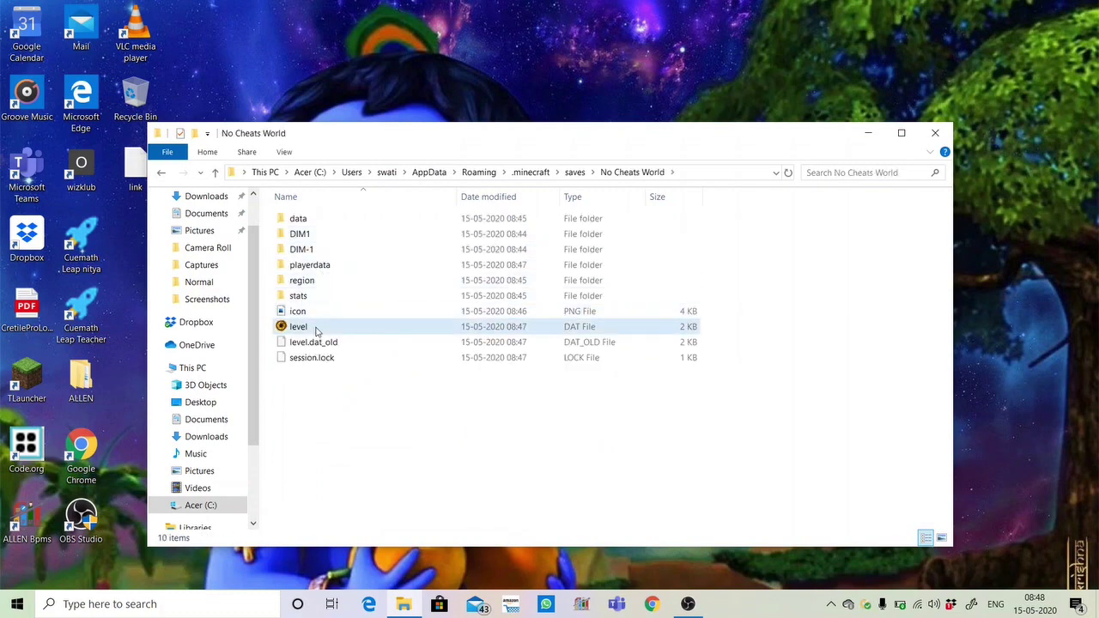
{"action": "left_click", "coordinate": [312, 329]}
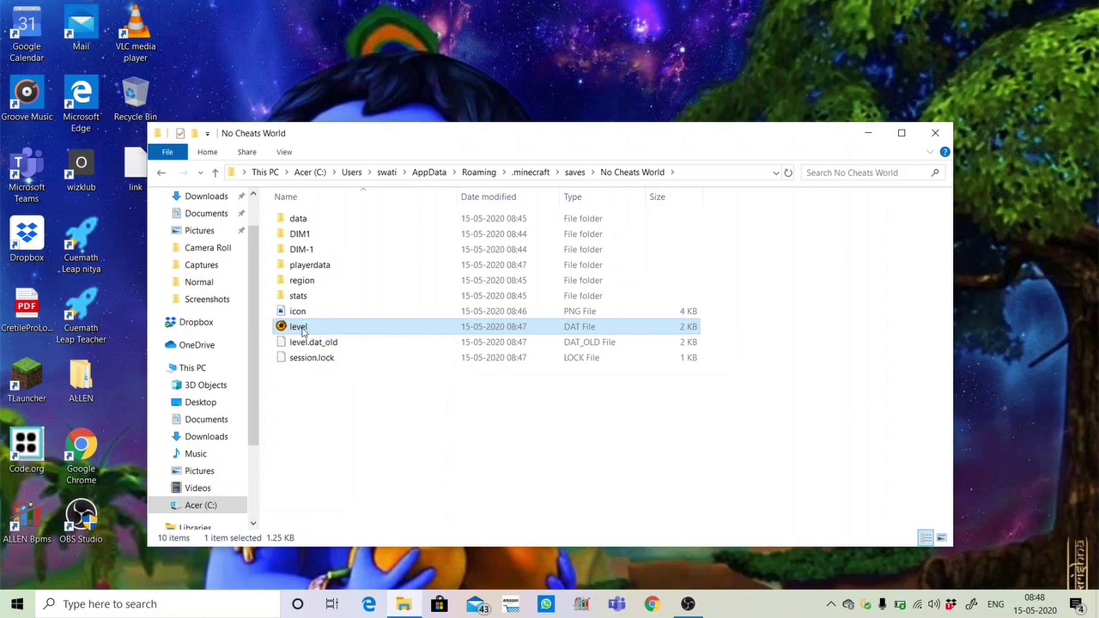
{"action": "mouse_move", "coordinate": [303, 331]}
{"action": "left_mouse_down"}
{"action": "mouse_move", "coordinate": [342, 352]}
{"action": "mouse_move", "coordinate": [269, 486]}
{"action": "mouse_move", "coordinate": [140, 376]}
{"action": "mouse_move", "coordinate": [224, 177]}
{"action": "mouse_move", "coordinate": [225, 71]}
{"action": "left_mouse_up"}
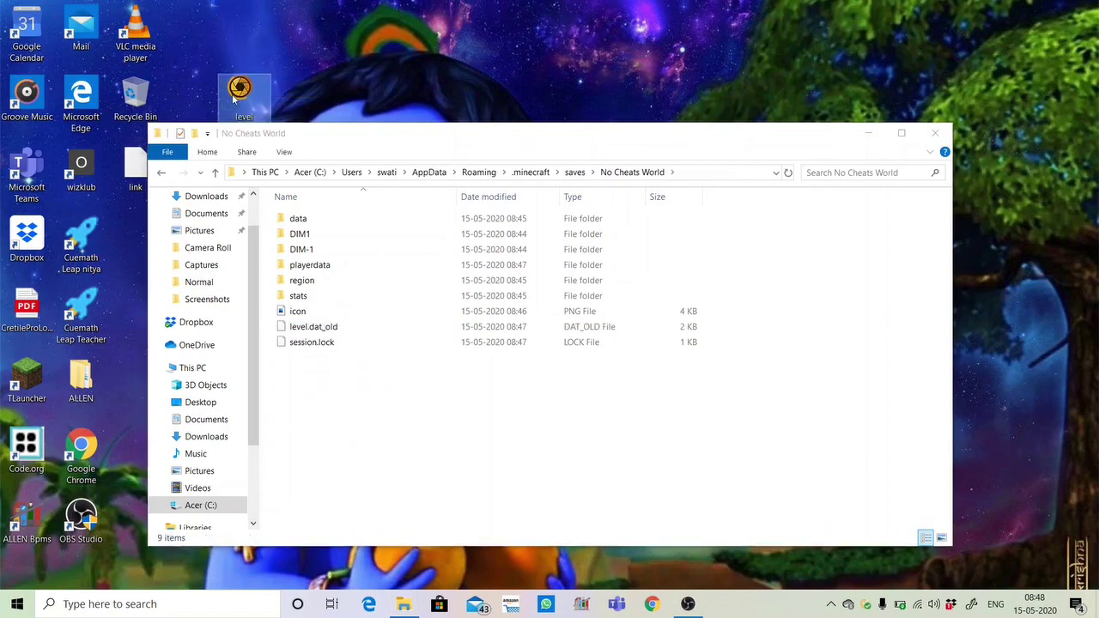
Step: Close the folder window and place the level icon below the link file
{"action": "left_click_drag", "start_coordinate": [434, 143], "coordinate": [554, 151]}
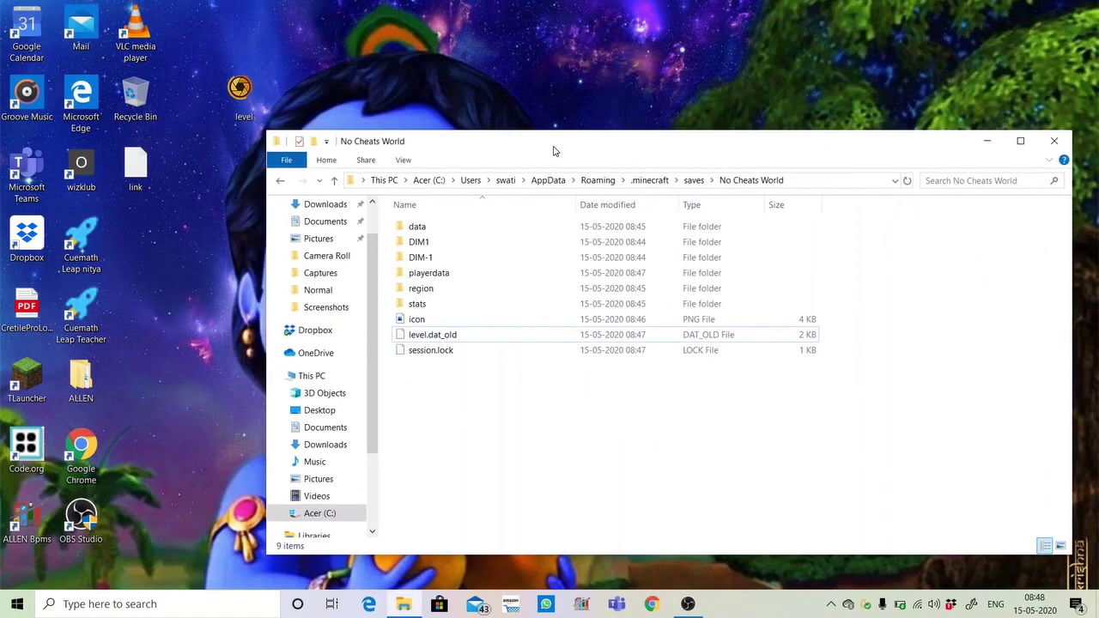
{"action": "left_click", "coordinate": [1056, 142]}
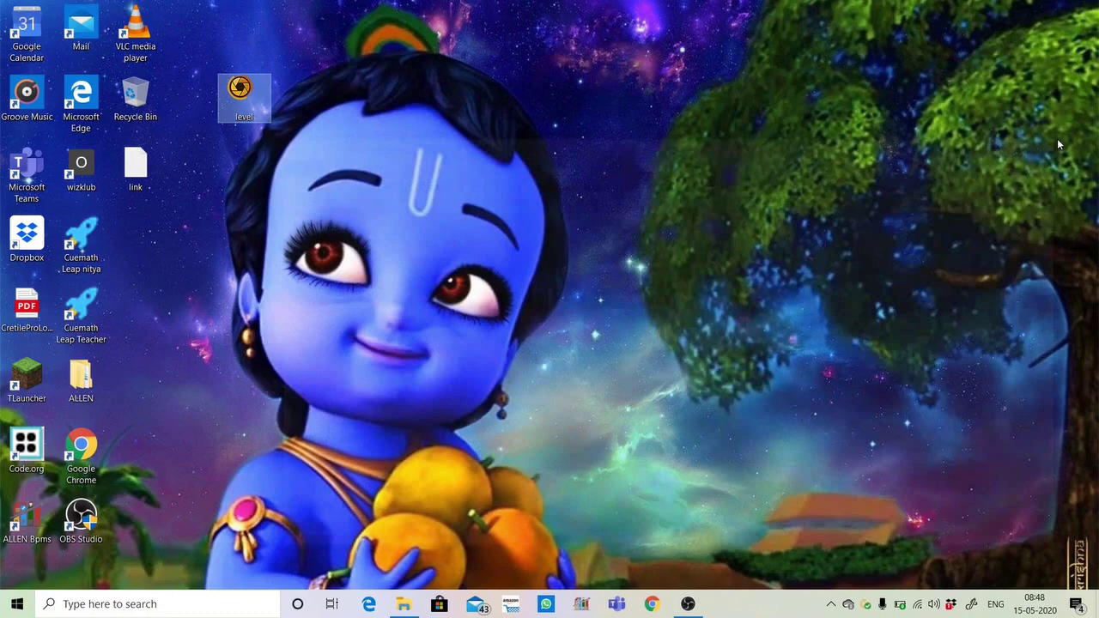
{"action": "left_click_drag", "start_coordinate": [240, 93], "coordinate": [137, 236]}
{"action": "left_click", "coordinate": [135, 185]}
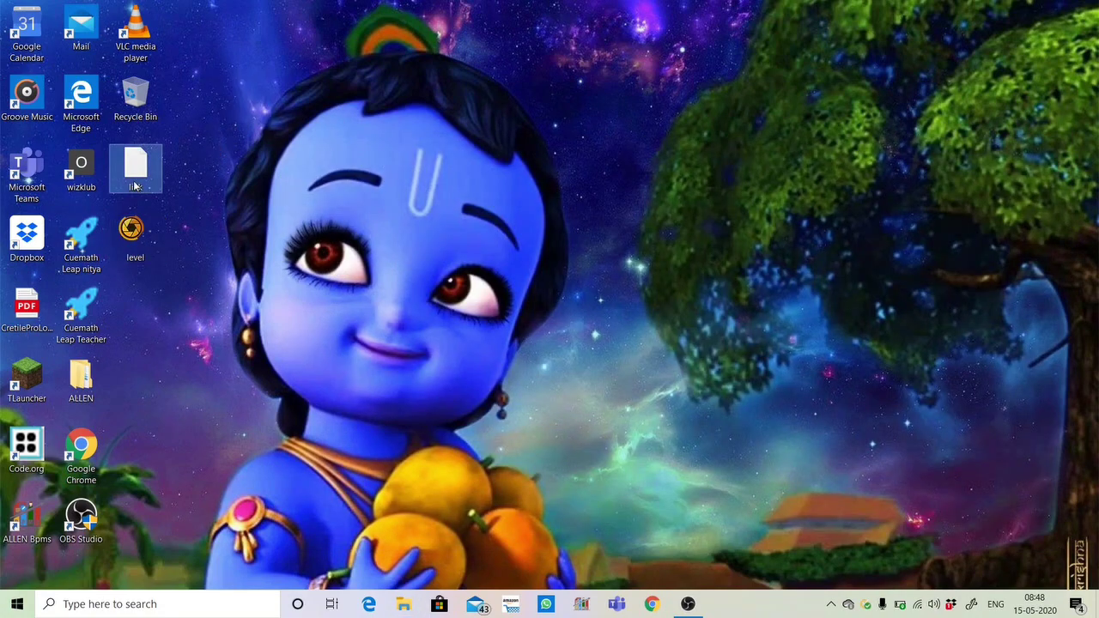
{"action": "double_click", "coordinate": [134, 185]}
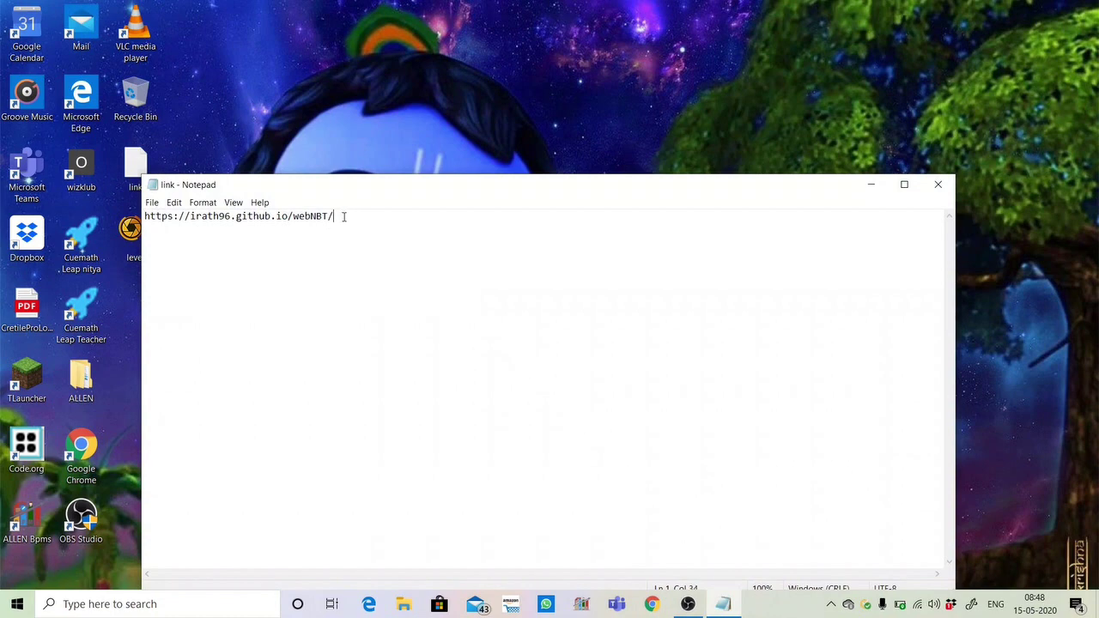
{"action": "left_click_drag", "start_coordinate": [317, 216], "coordinate": [144, 218]}
{"action": "right_click", "coordinate": [172, 215]}
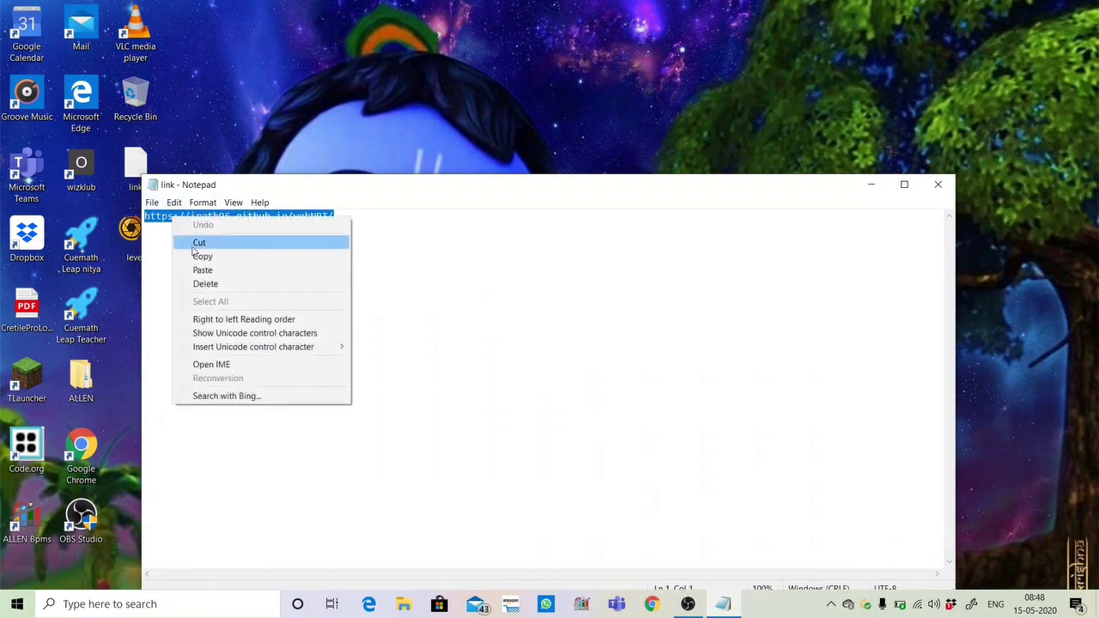
{"action": "left_click", "coordinate": [199, 255]}
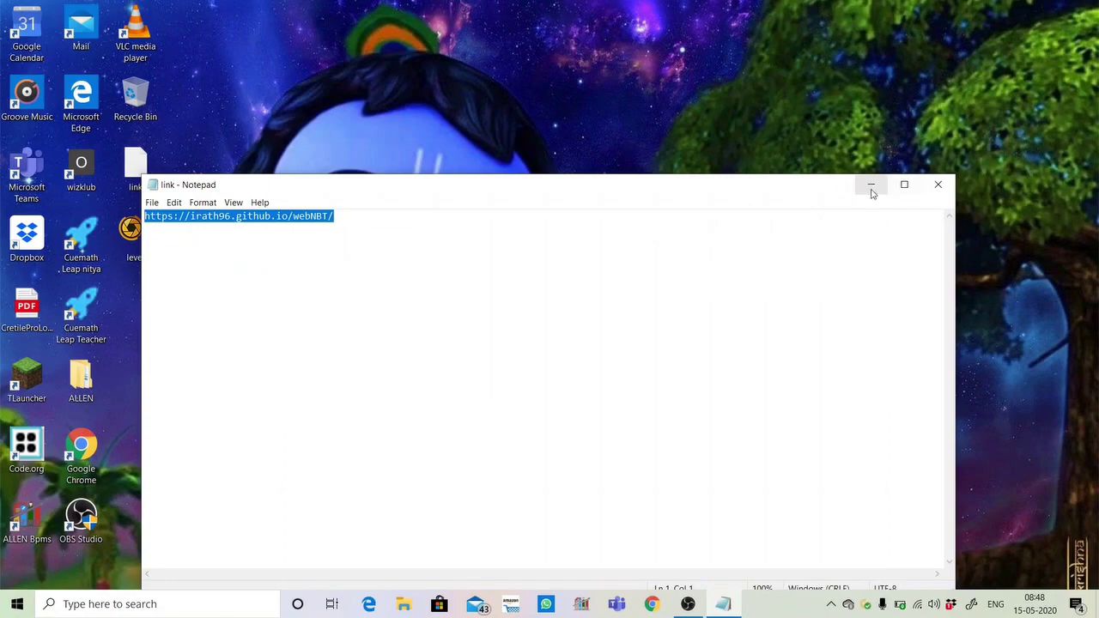
{"action": "left_click", "coordinate": [870, 184]}
{"action": "double_click", "coordinate": [95, 442]}
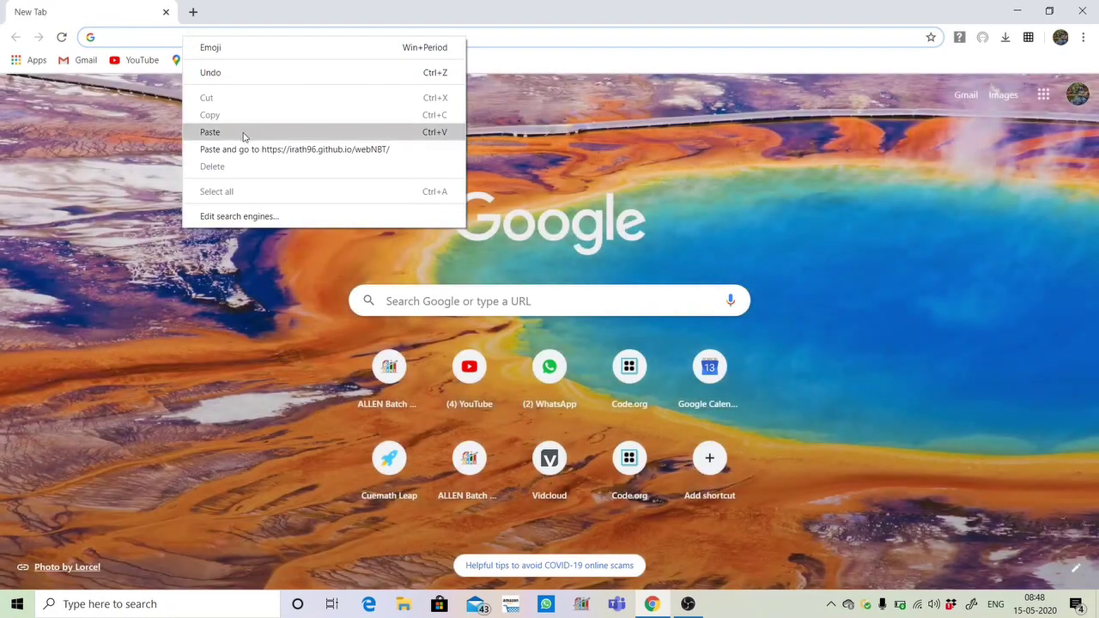
Step: Load the pasted webNBT address and snap Chrome to the right half of the screen
{"action": "left_click", "coordinate": [243, 133]}
{"action": "key", "text": "Return"}
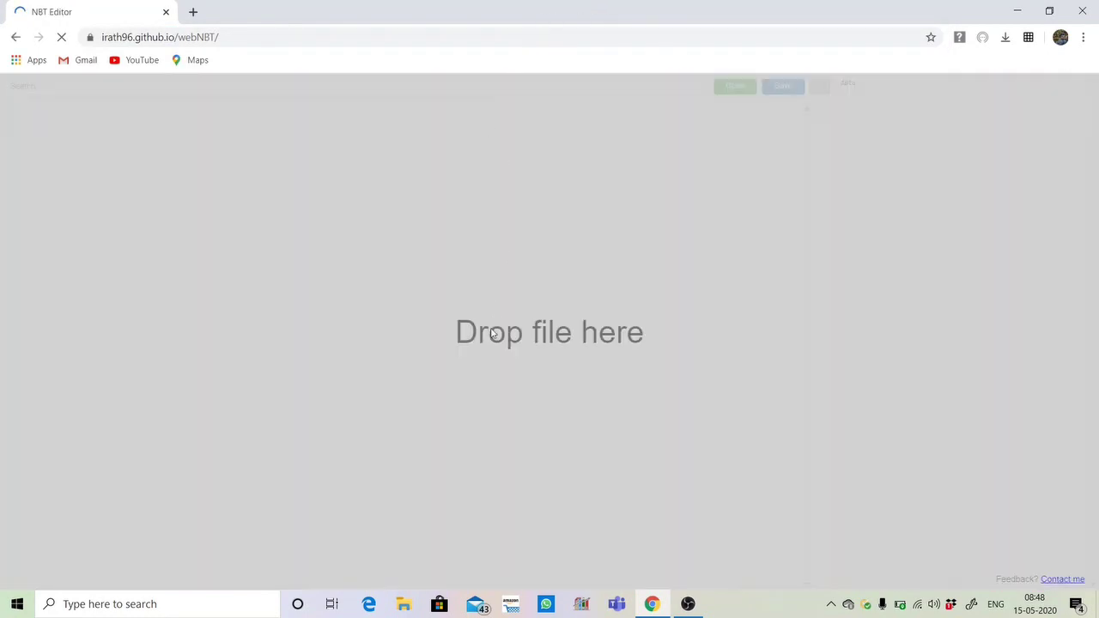
{"action": "mouse_move", "coordinate": [577, 13]}
{"action": "left_mouse_down"}
{"action": "mouse_move", "coordinate": [866, 38]}
{"action": "mouse_move", "coordinate": [1098, 39]}
{"action": "left_mouse_up"}
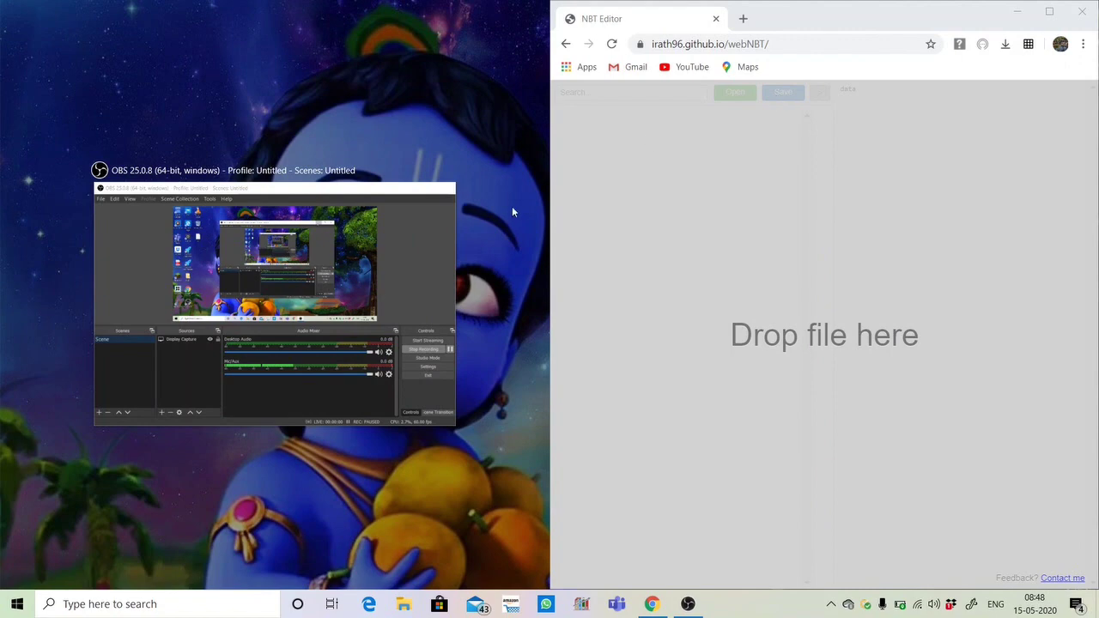
{"action": "left_click", "coordinate": [513, 207]}
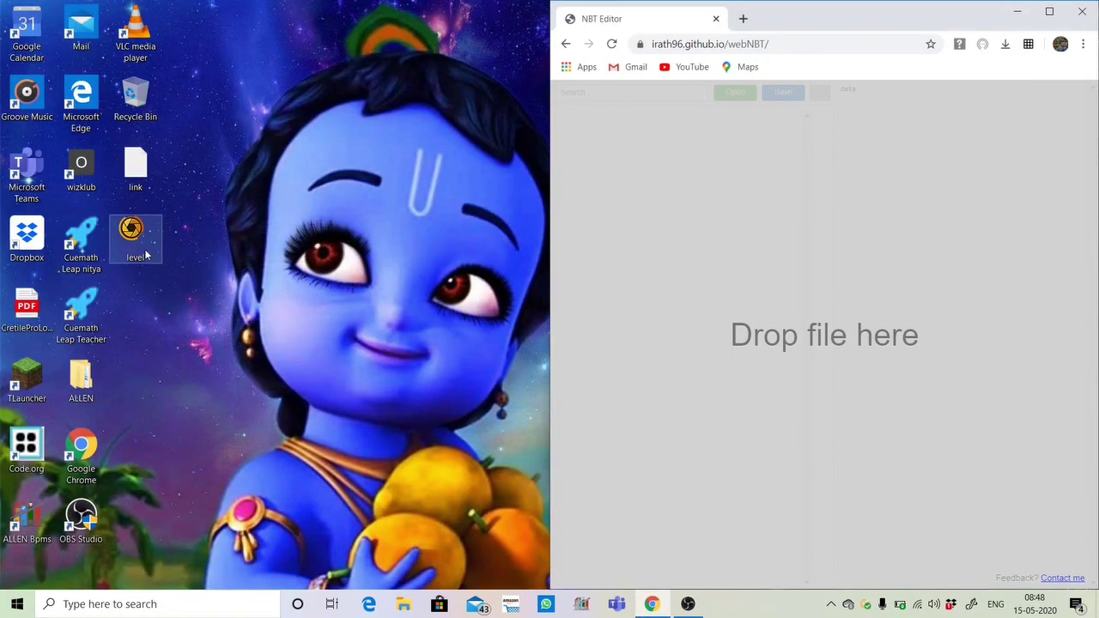
Step: Drop the level file into webNBT, set Data > allowCommands to 1, and download it
{"action": "mouse_move", "coordinate": [138, 242]}
{"action": "left_mouse_down"}
{"action": "mouse_move", "coordinate": [887, 366]}
{"action": "mouse_move", "coordinate": [881, 375]}
{"action": "left_mouse_up"}
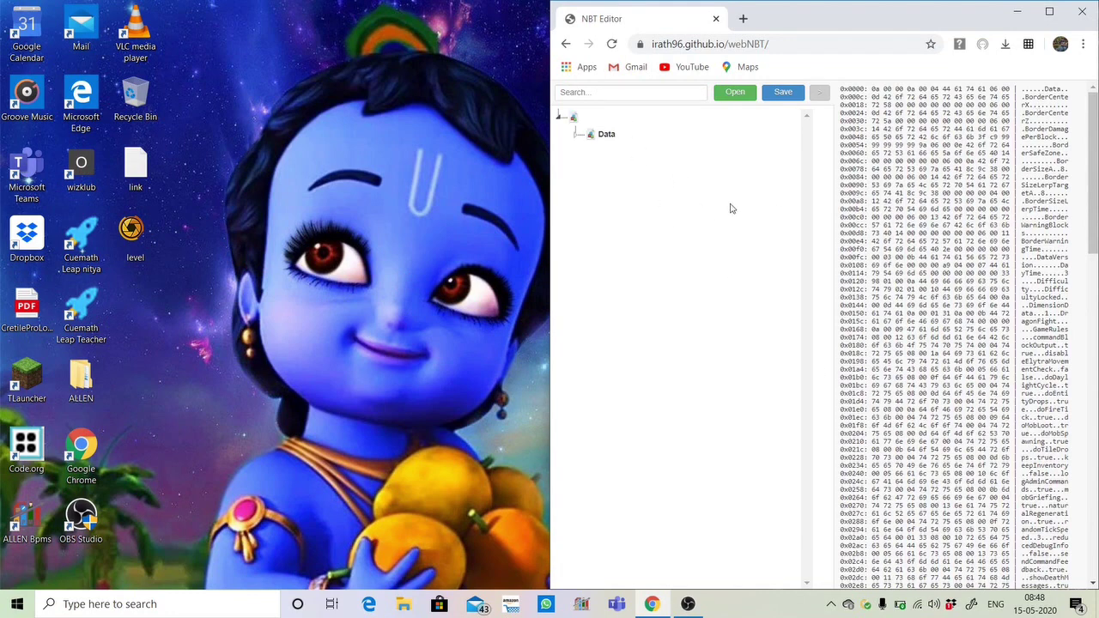
{"action": "double_click", "coordinate": [605, 143]}
{"action": "scroll", "coordinate": [673, 427], "scroll_direction": "down", "scroll_amount": 3}
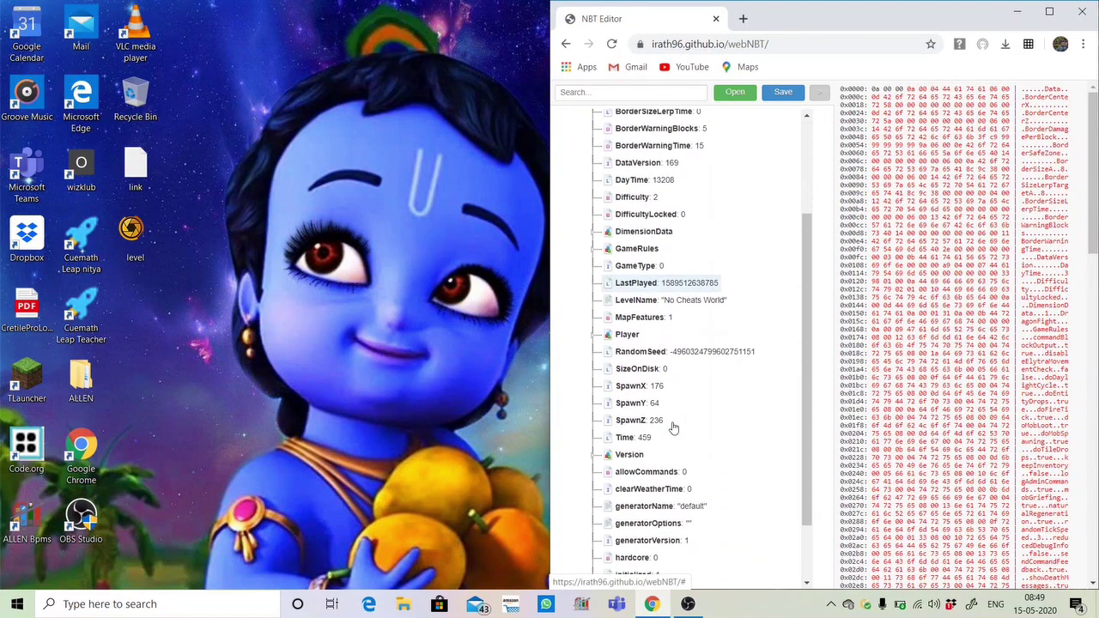
{"action": "scroll", "coordinate": [673, 427], "scroll_direction": "down", "scroll_amount": 2}
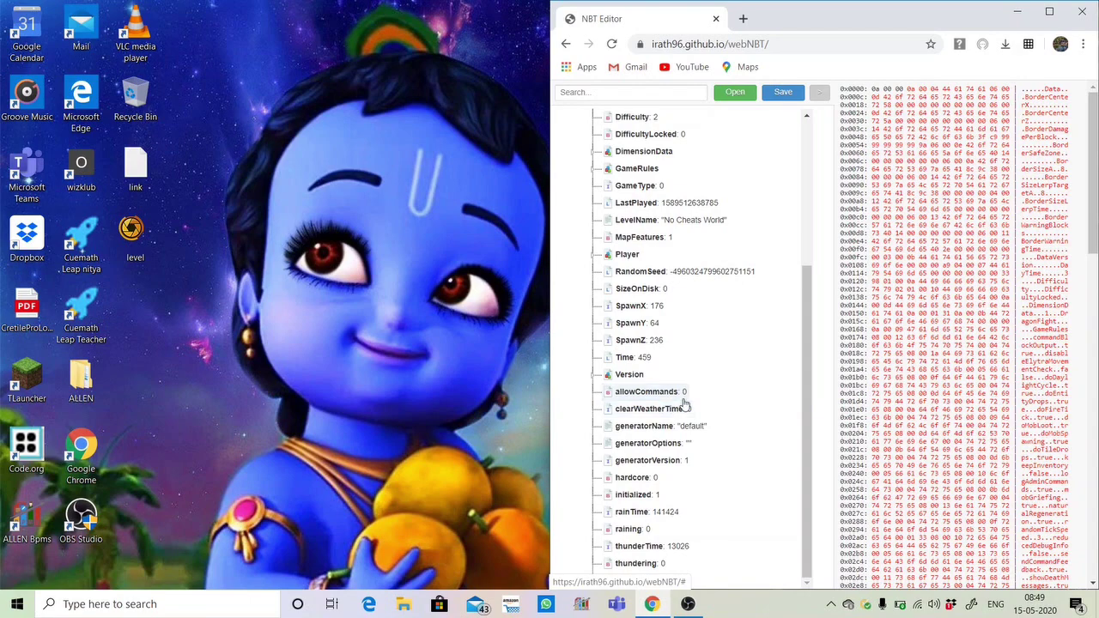
{"action": "double_click", "coordinate": [654, 394]}
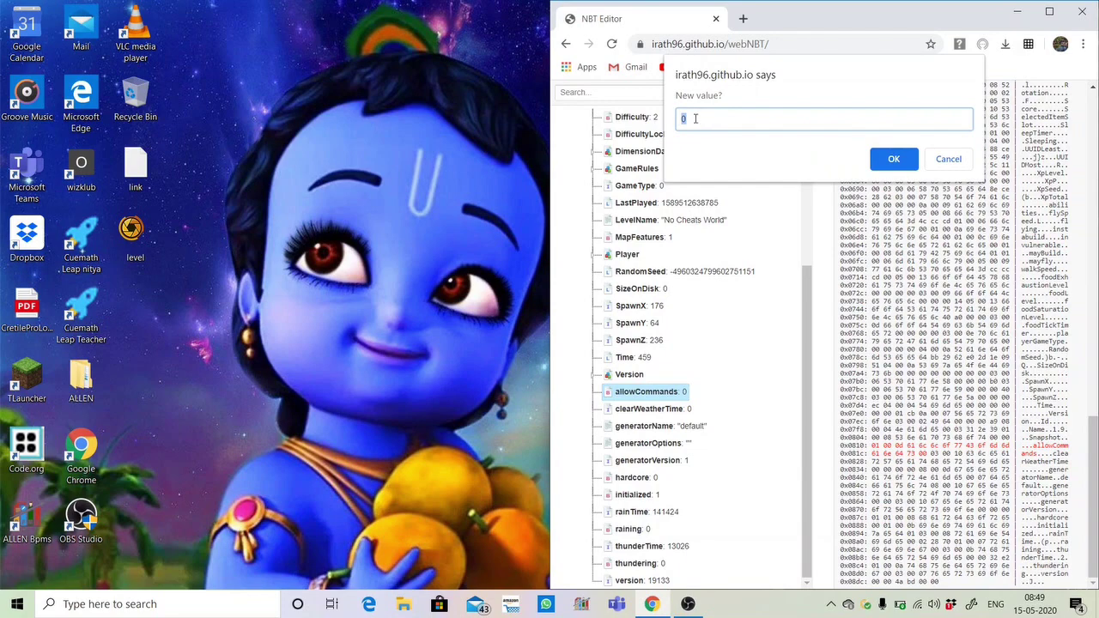
{"action": "type", "text": "1"}
{"action": "left_click", "coordinate": [892, 163]}
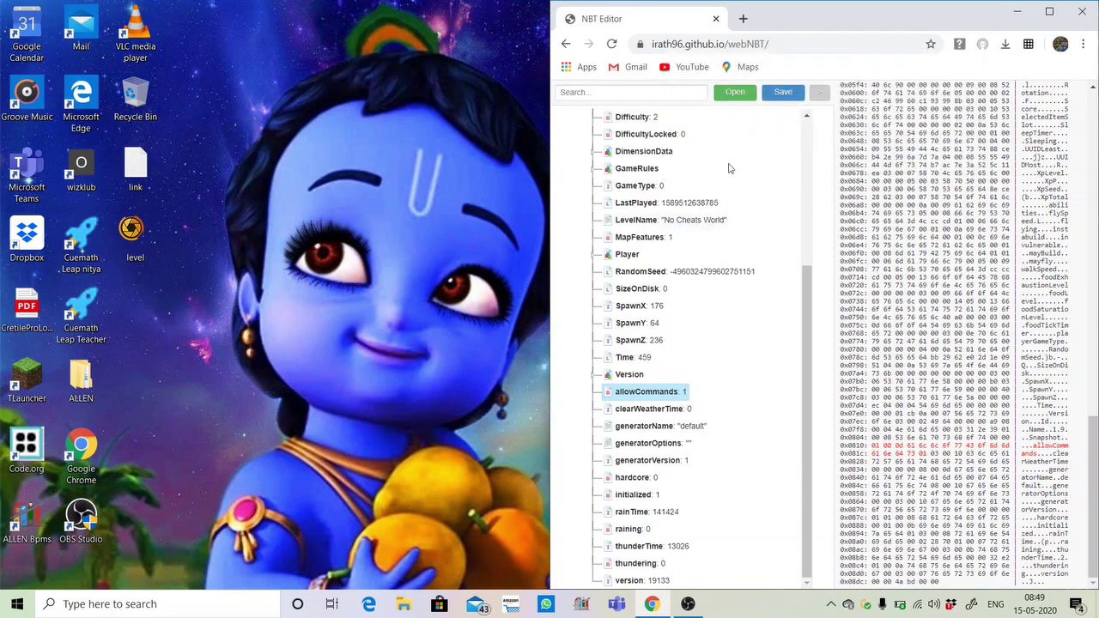
{"action": "left_click", "coordinate": [780, 94]}
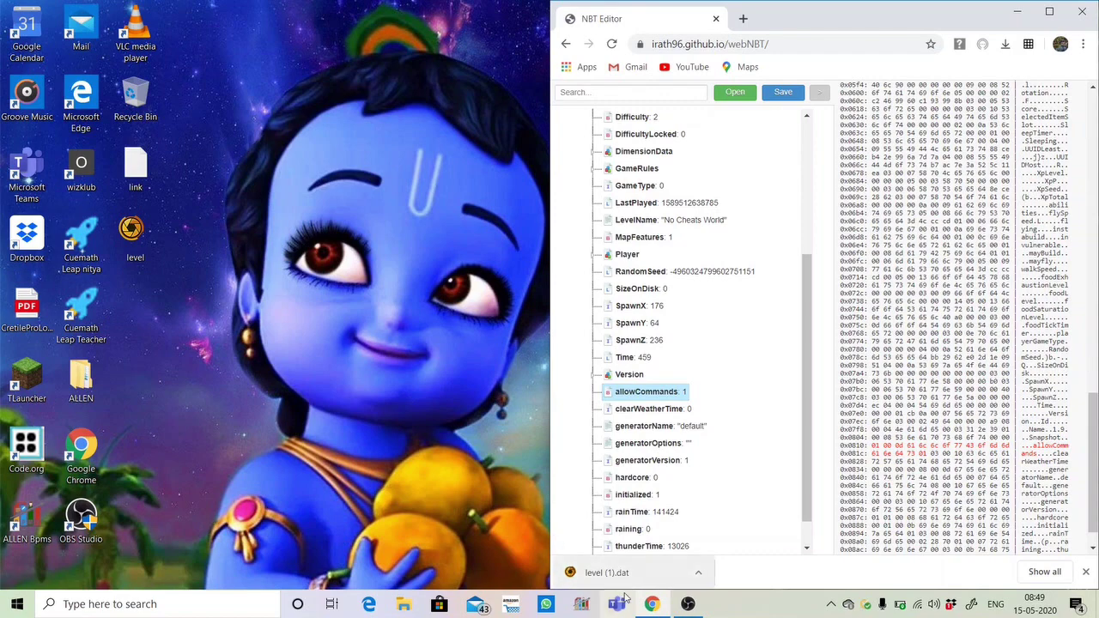
Step: Delete the old desktop level file and drag the downloaded level (1).dat onto the desktop
{"action": "right_click", "coordinate": [138, 239]}
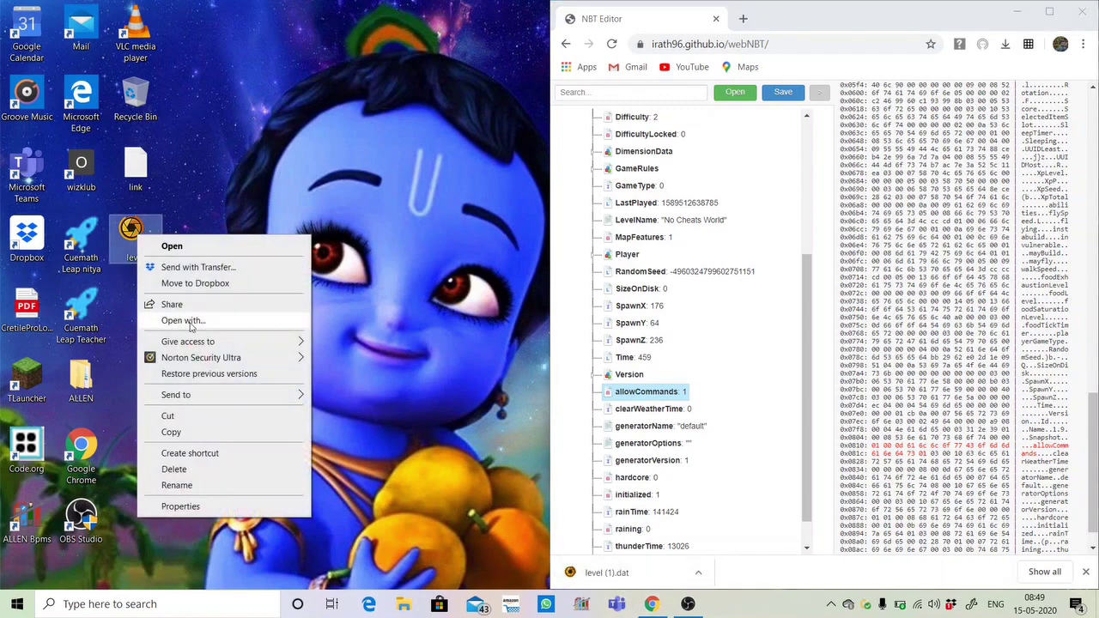
{"action": "left_click", "coordinate": [170, 469]}
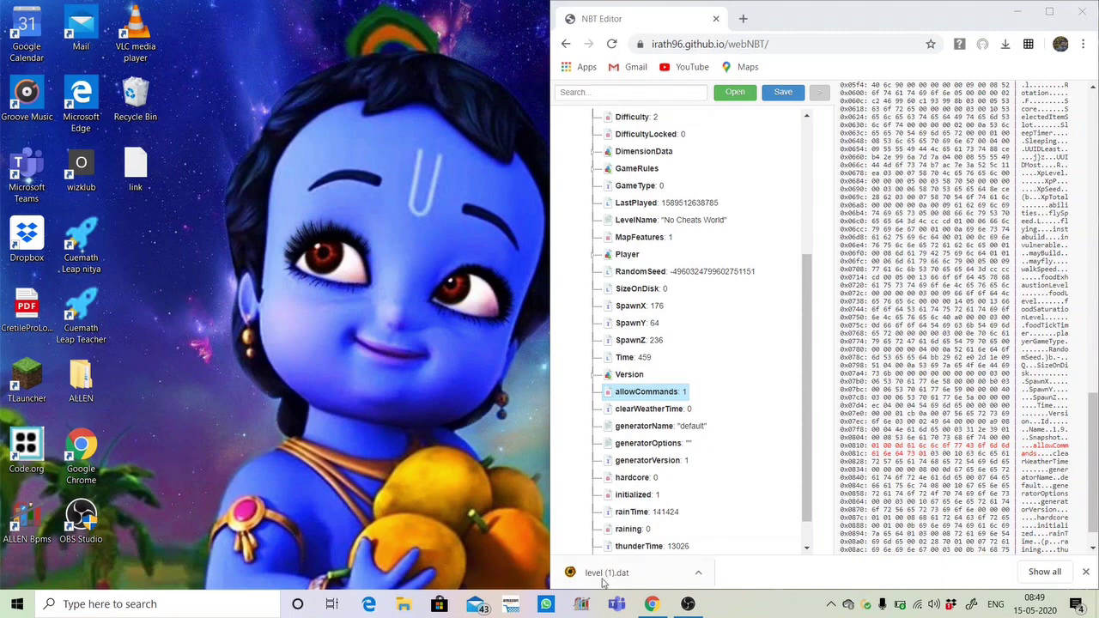
{"action": "mouse_move", "coordinate": [602, 583]}
{"action": "left_mouse_down"}
{"action": "mouse_move", "coordinate": [359, 472]}
{"action": "mouse_move", "coordinate": [184, 321]}
{"action": "mouse_move", "coordinate": [164, 243]}
{"action": "left_mouse_up"}
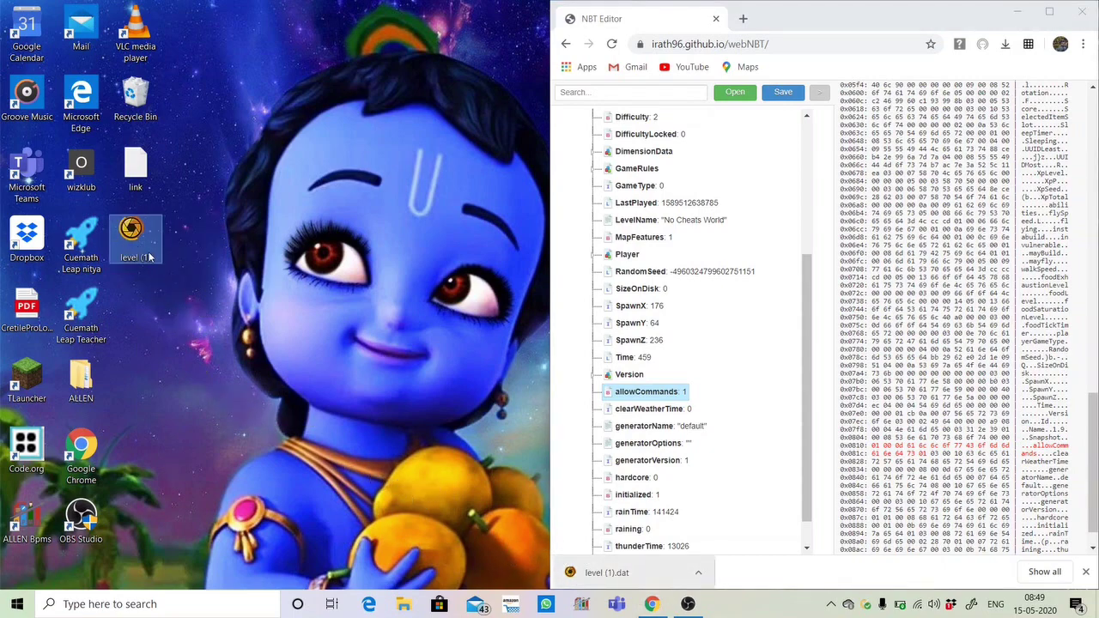
Step: Rename 'level (1)' to 'level' and close the NBT Editor window
{"action": "right_click", "coordinate": [147, 257]}
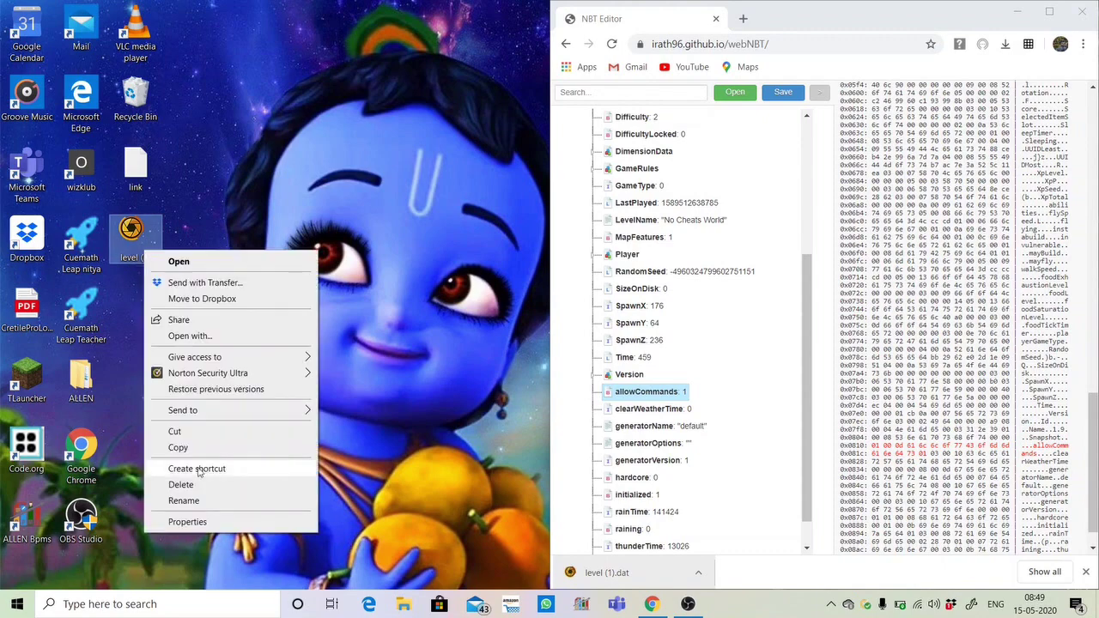
{"action": "left_click", "coordinate": [206, 502]}
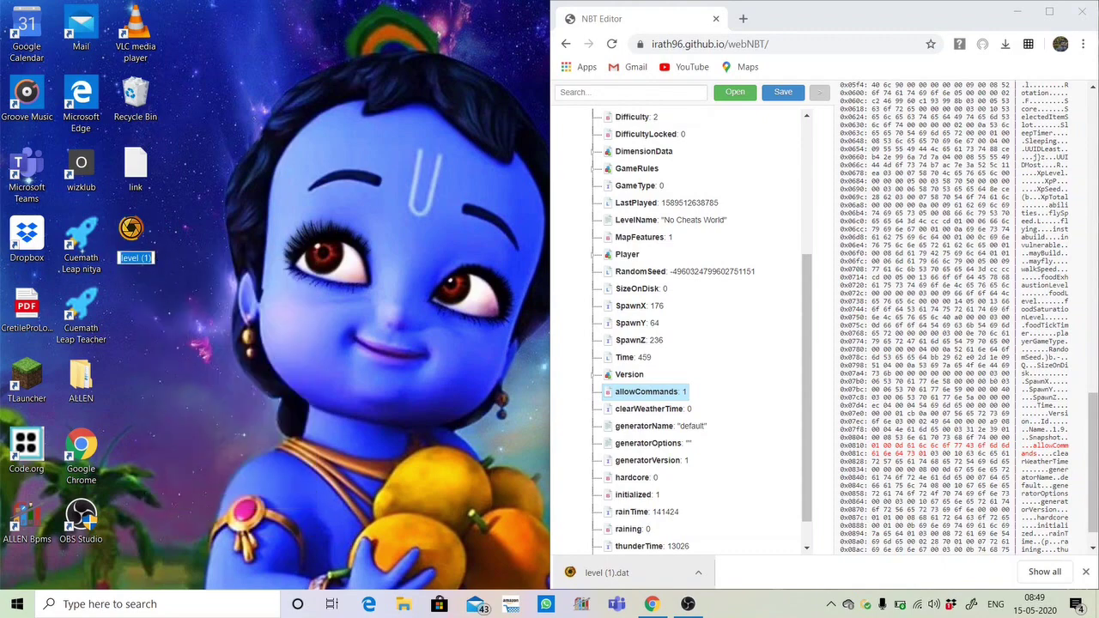
{"action": "left_click", "coordinate": [151, 258]}
{"action": "key", "text": "BackSpace"}
{"action": "key", "text": "BackSpace"}
{"action": "key", "text": "BackSpace"}
{"action": "key", "text": "Return"}
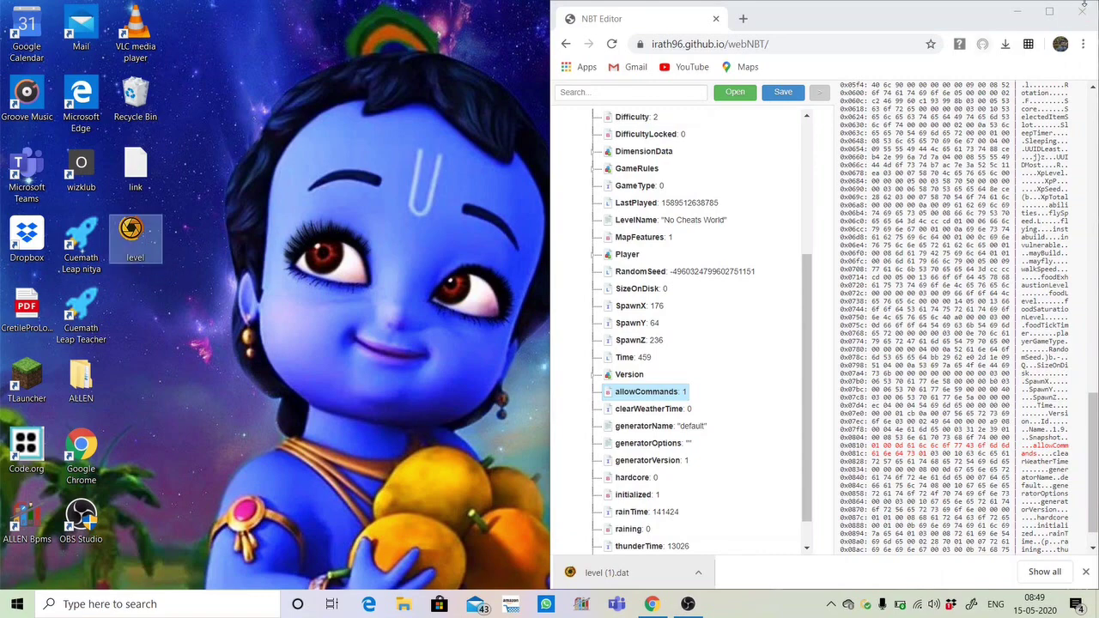
{"action": "left_click", "coordinate": [1081, 11]}
Step: Open %appdata% > .minecraft > saves > No Cheats World in File Explorer
{"action": "left_click", "coordinate": [116, 604]}
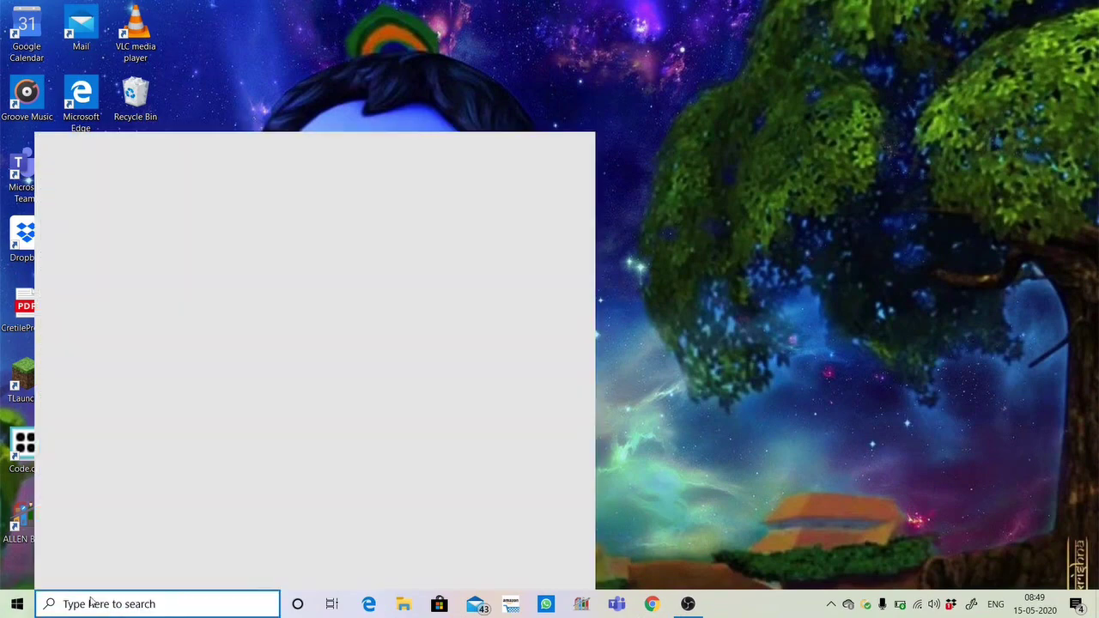
{"action": "type", "text": "%"}
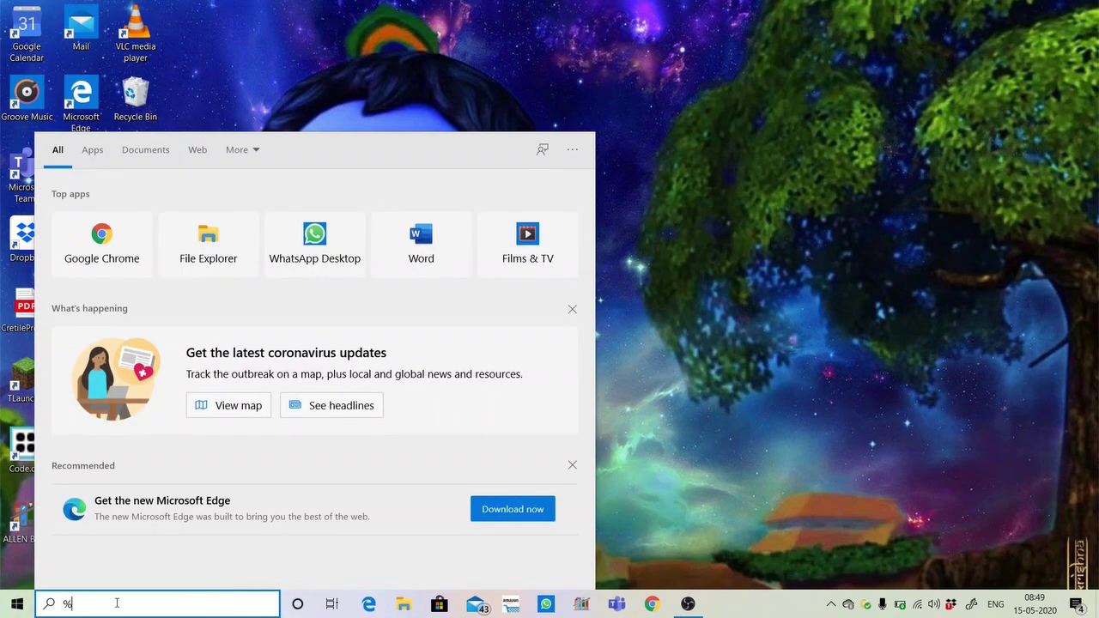
{"action": "type", "text": "appdata"}
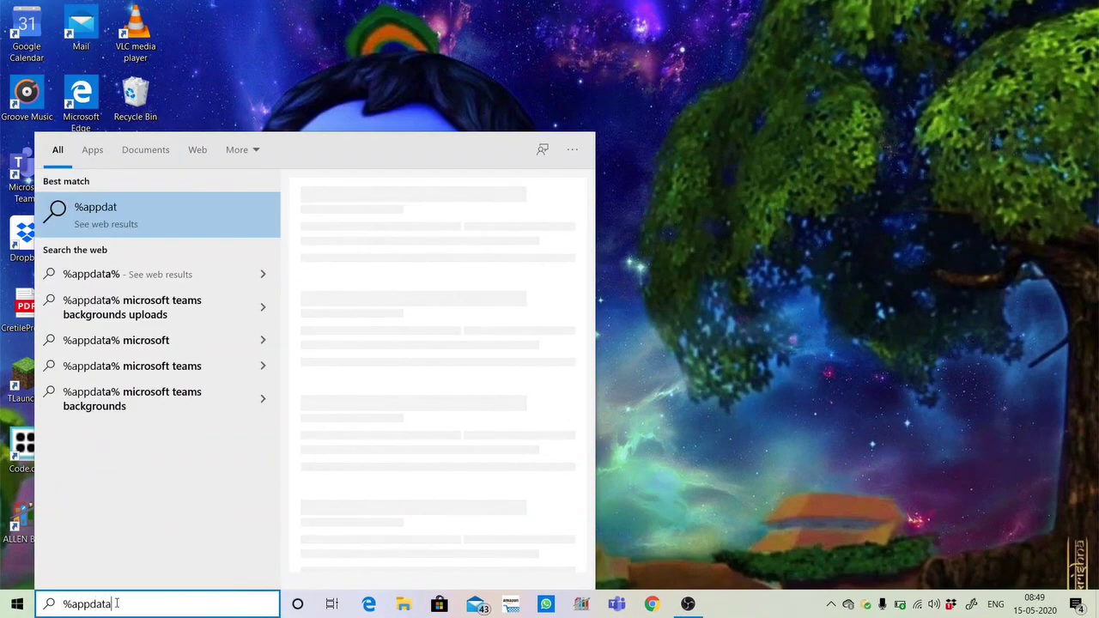
{"action": "type", "text": "%"}
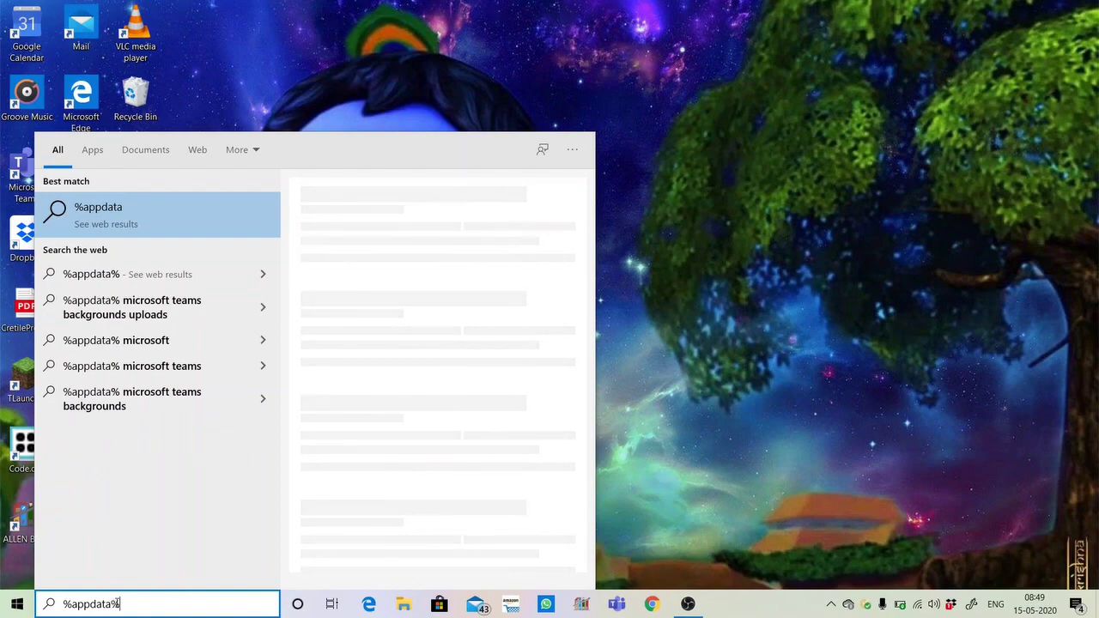
{"action": "key", "text": "Return"}
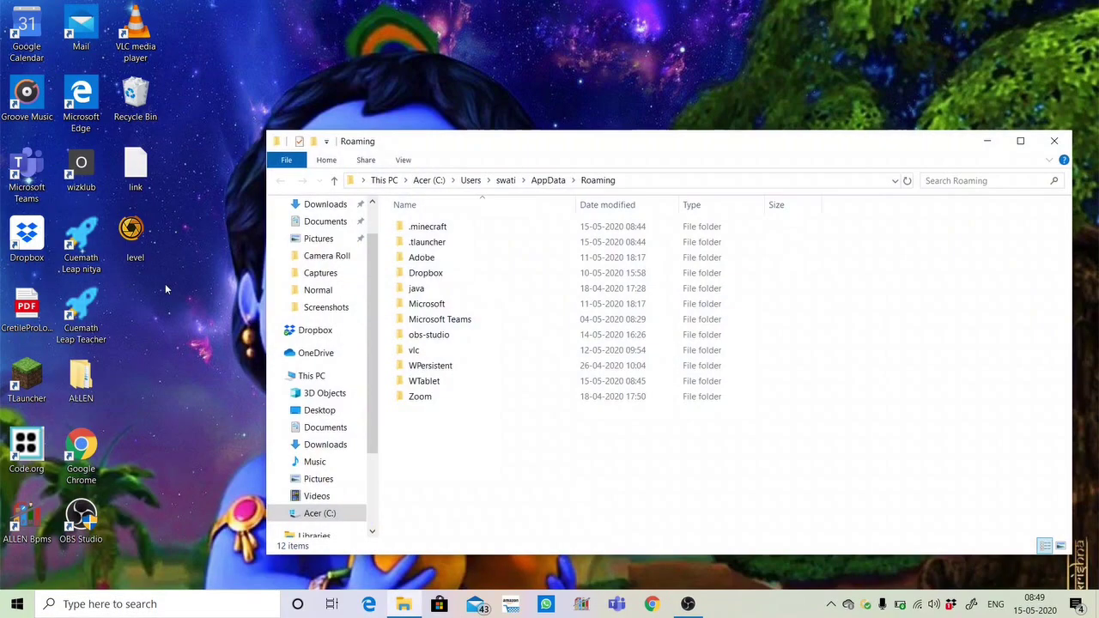
{"action": "double_click", "coordinate": [426, 227]}
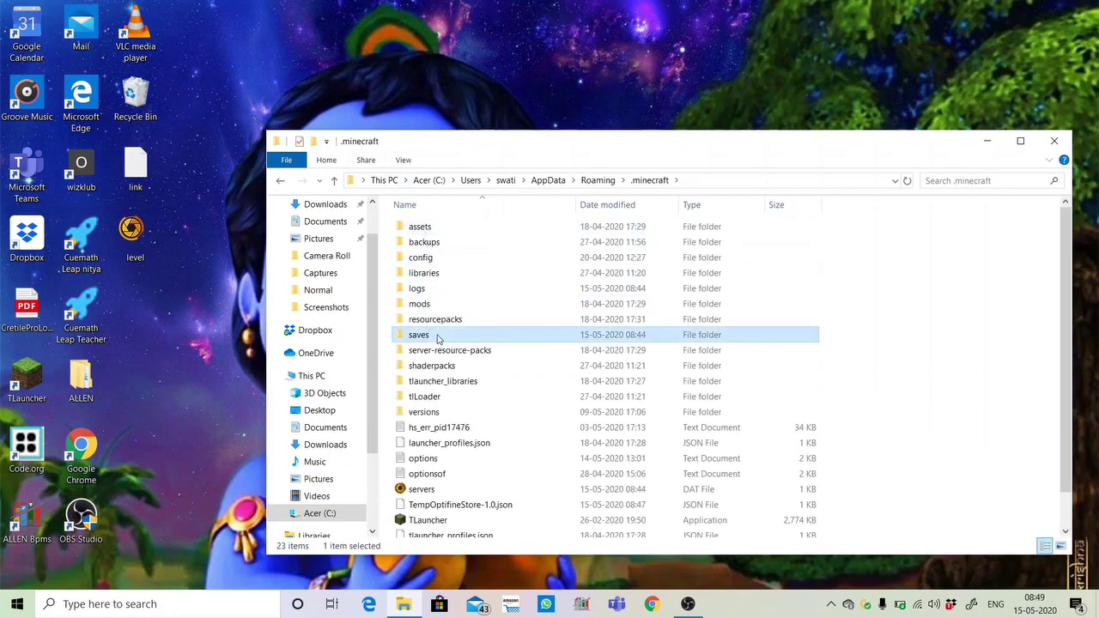
{"action": "double_click", "coordinate": [438, 335]}
{"action": "double_click", "coordinate": [444, 248]}
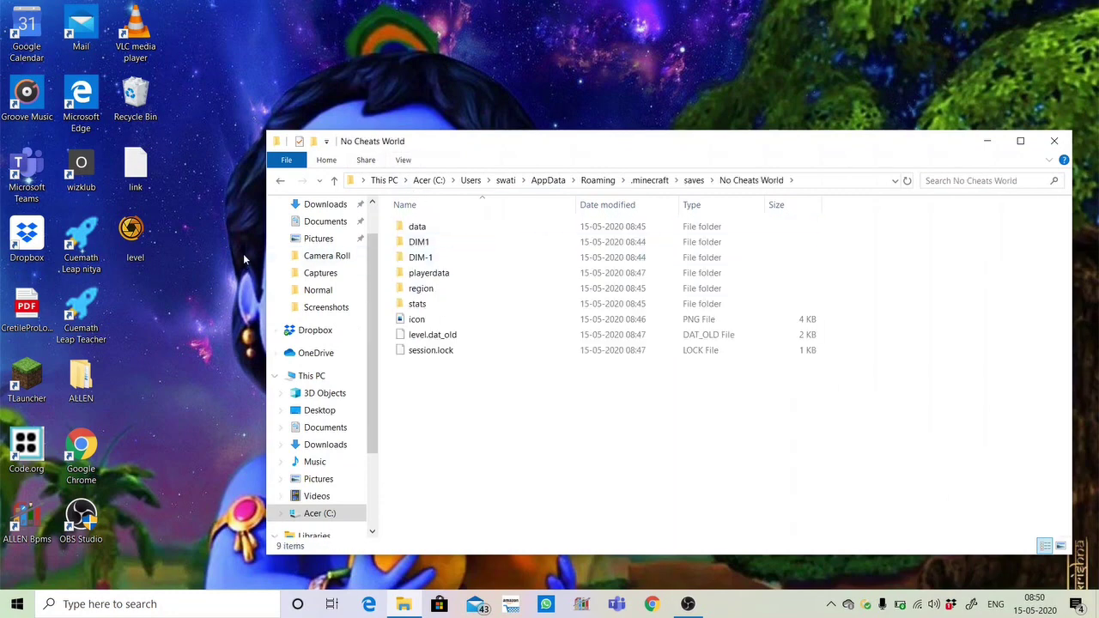
Step: Drag the edited desktop level file into the save folder and close the window
{"action": "left_click", "coordinate": [149, 237]}
{"action": "mouse_move", "coordinate": [150, 237]}
{"action": "left_mouse_down"}
{"action": "mouse_move", "coordinate": [373, 387]}
{"action": "mouse_move", "coordinate": [441, 331]}
{"action": "left_mouse_up"}
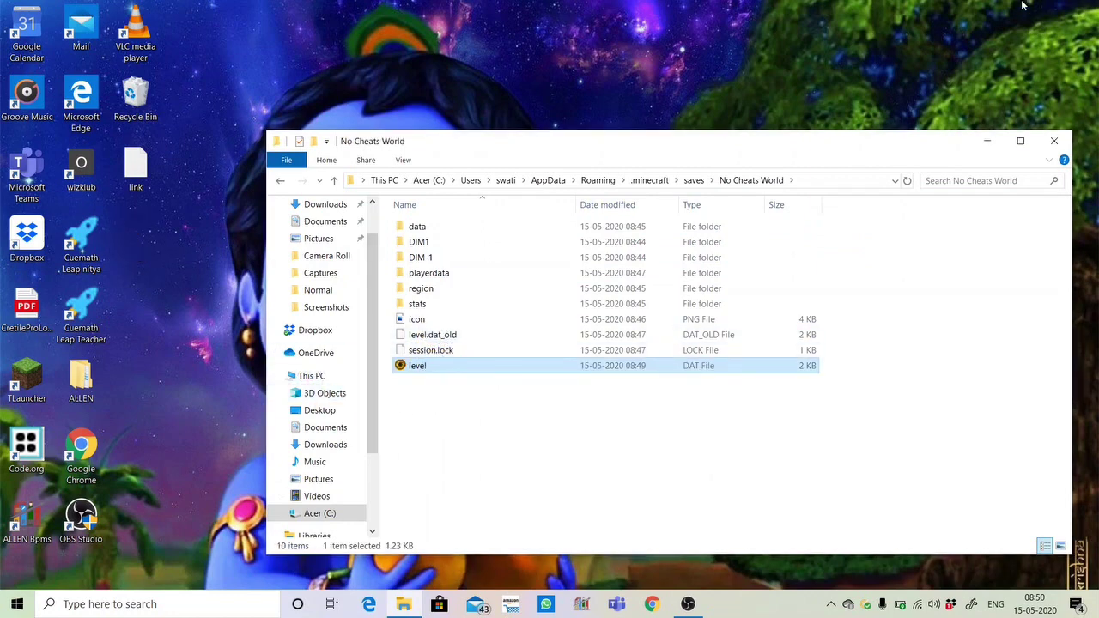
{"action": "left_click", "coordinate": [1053, 141]}
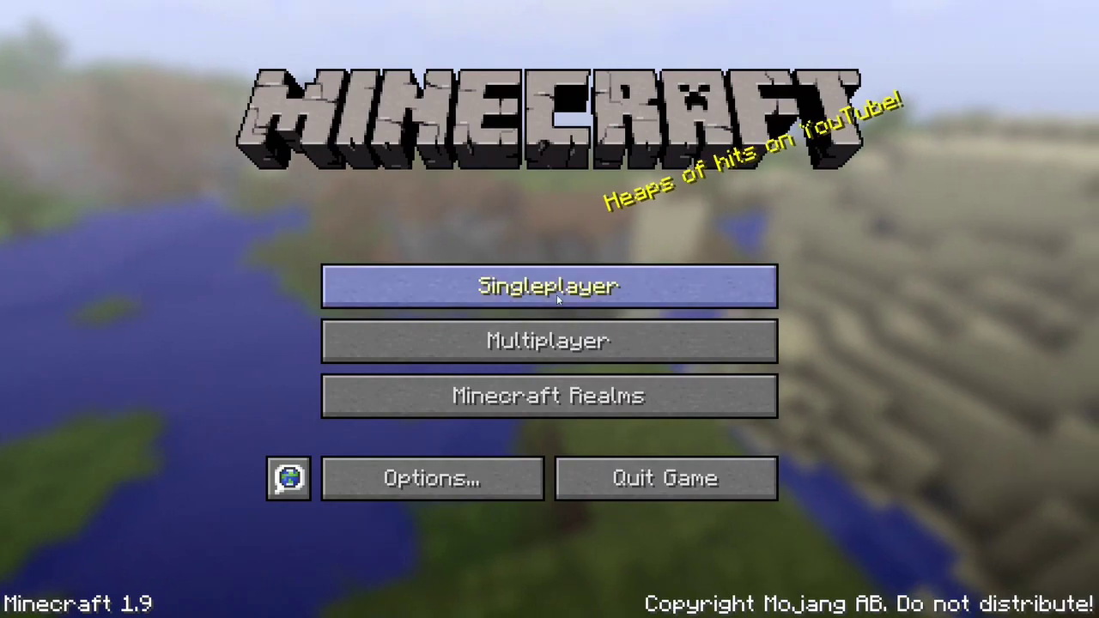
Step: Select No Cheats World, now listed as Survival Mode, Cheats, in the singleplayer list
{"action": "left_click", "coordinate": [556, 294]}
{"action": "mouse_move", "coordinate": [372, 103]}
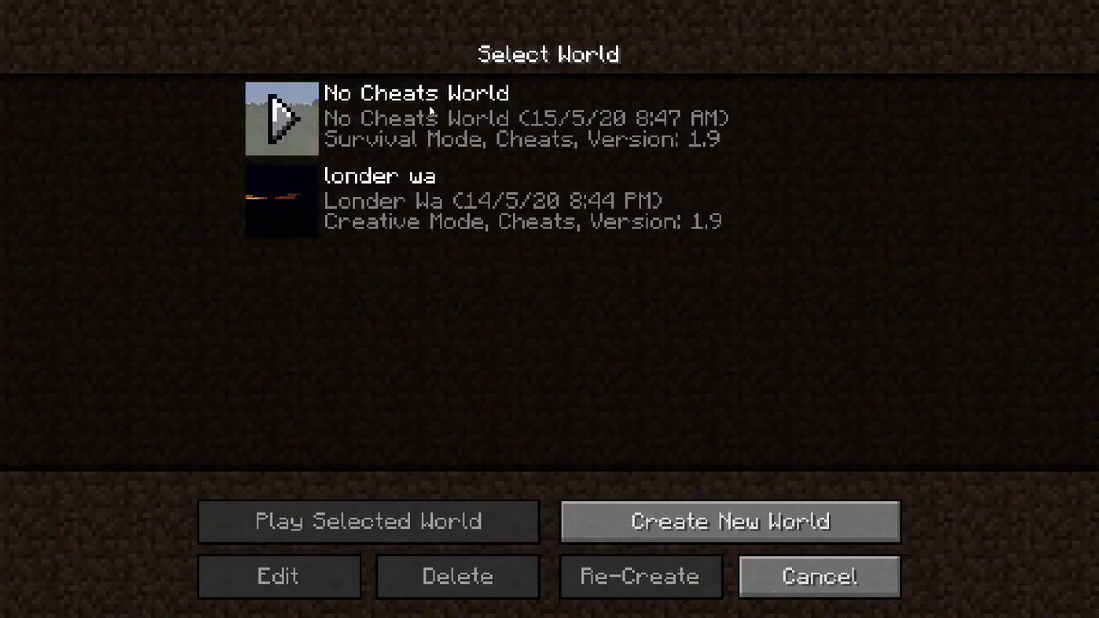
{"action": "left_click", "coordinate": [508, 137]}
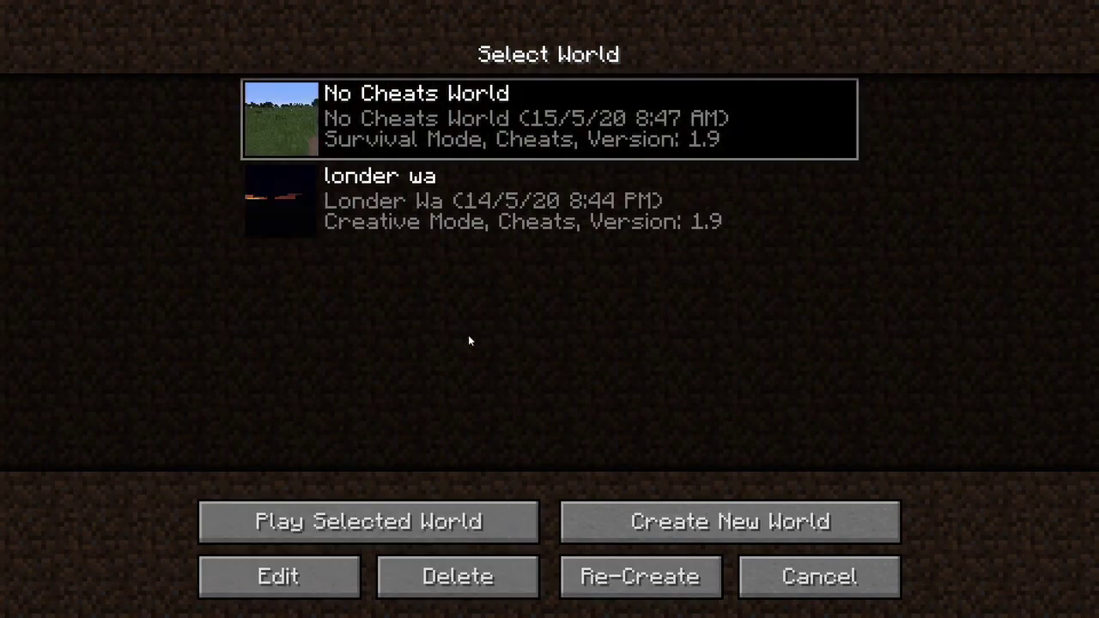
Step: Load No Cheats World and run /time set day, setting the time to 1000
{"action": "left_click", "coordinate": [394, 530]}
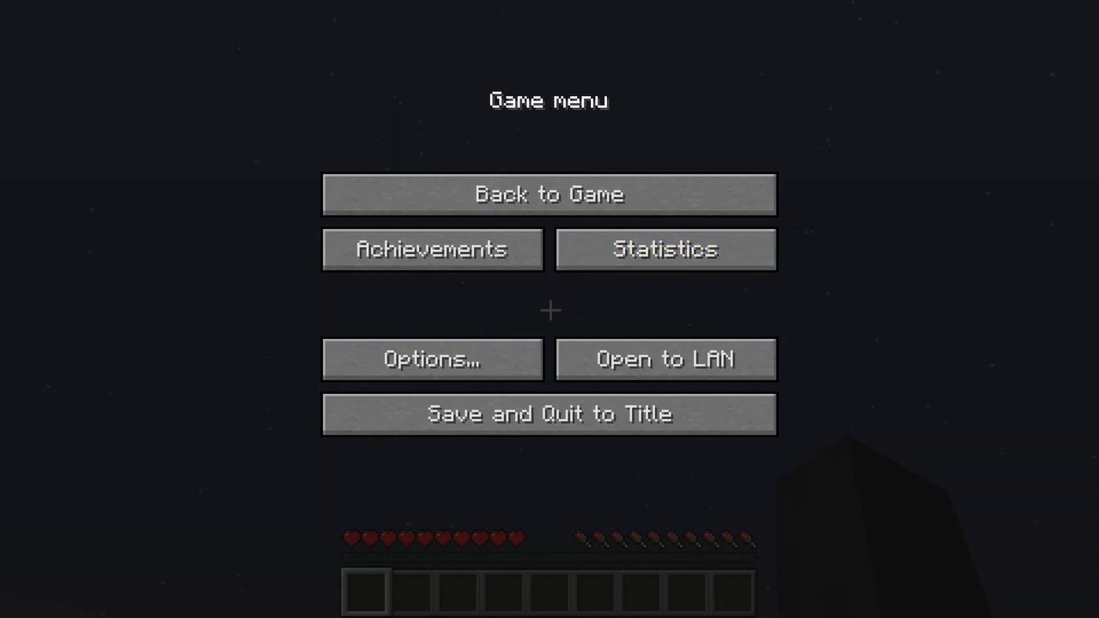
{"action": "key", "text": "Escape"}
{"action": "key", "text": "slash"}
{"action": "type", "text": "t"}
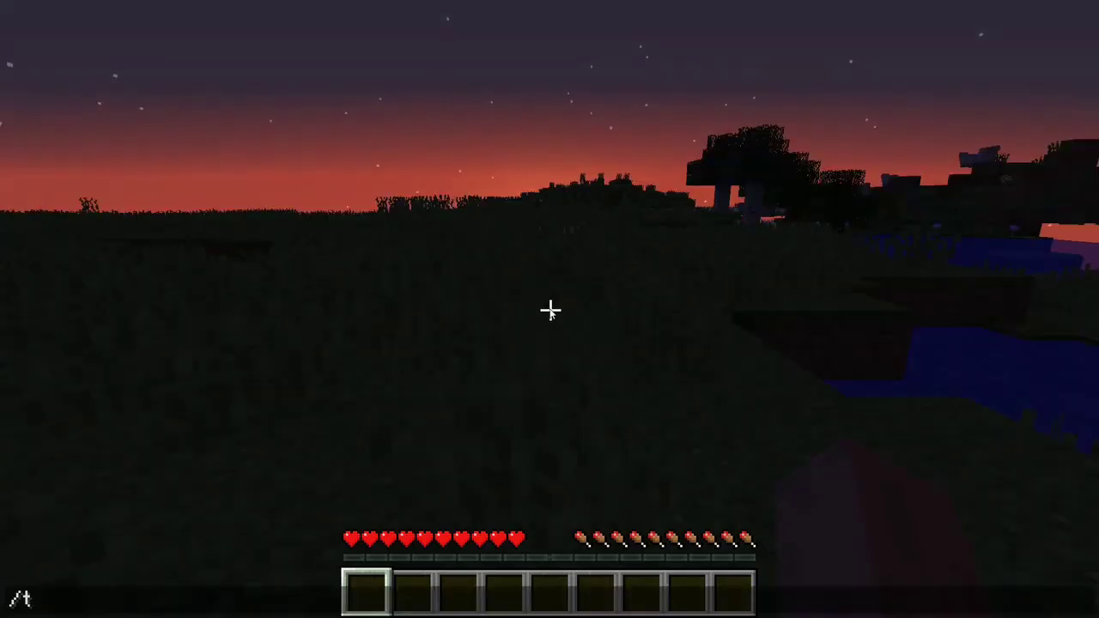
{"action": "type", "text": "ime set d"}
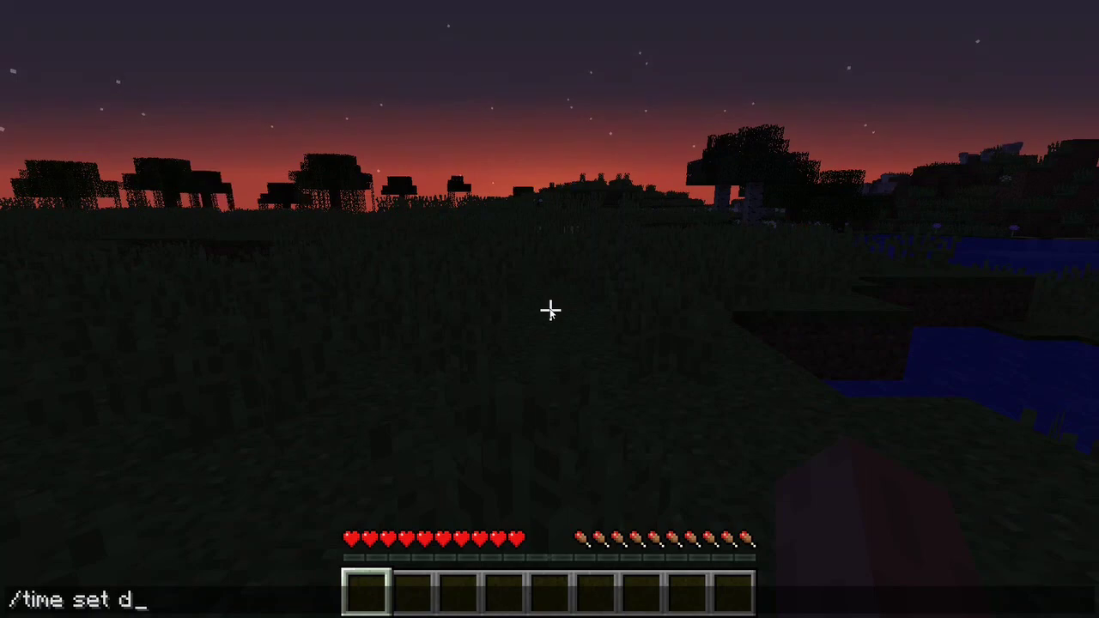
{"action": "type", "text": "ay"}
{"action": "key", "text": "Return"}
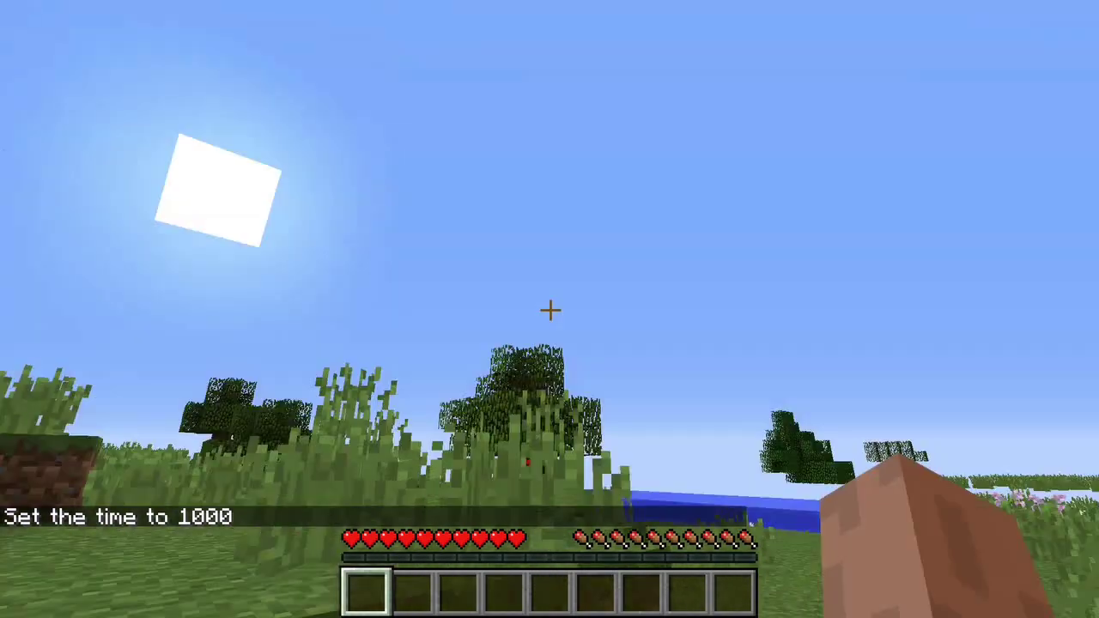